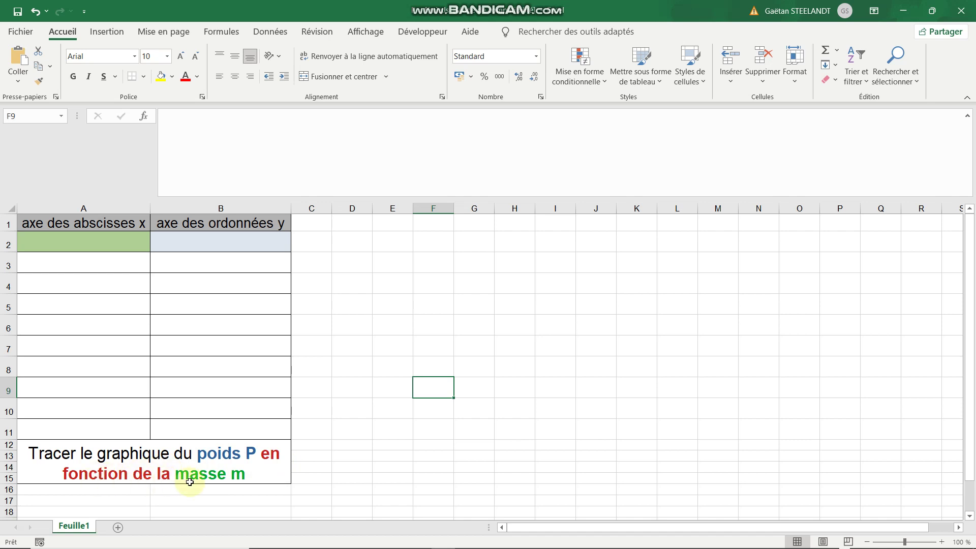
Enter the column headings "masse m (en kg)" in A2 and "poids P (en N)" in B2.
{"action": "left_click", "coordinate": [105, 241]}
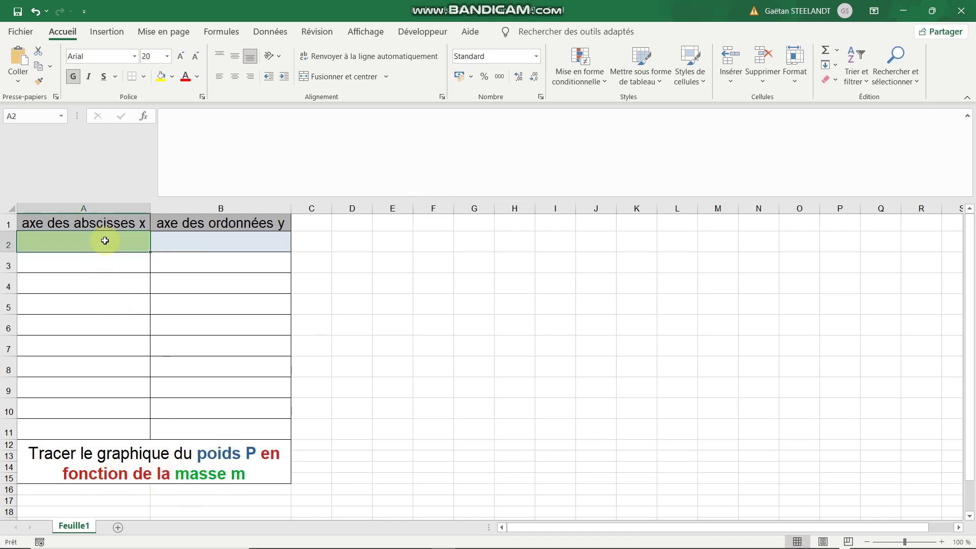
{"action": "type", "text": "masse "}
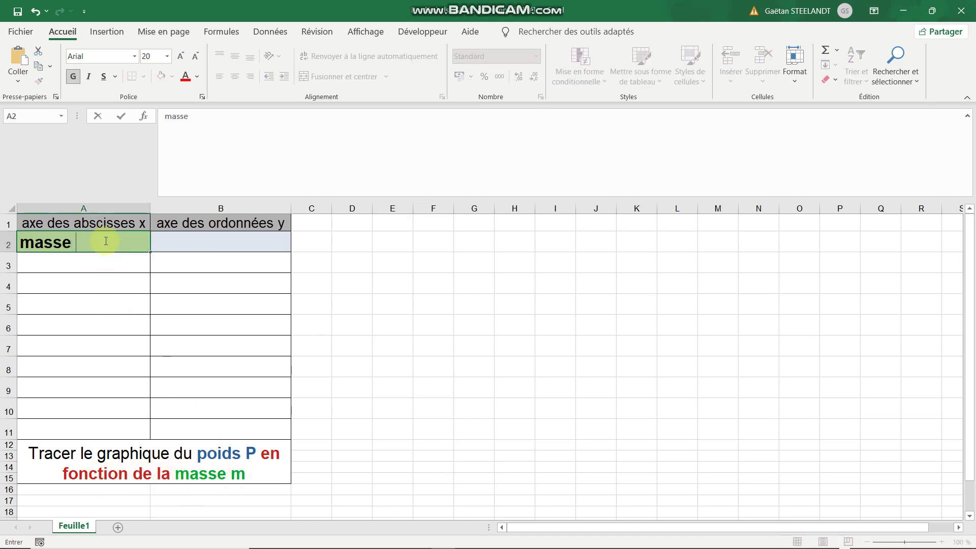
{"action": "type", "text": "m (en kg)"}
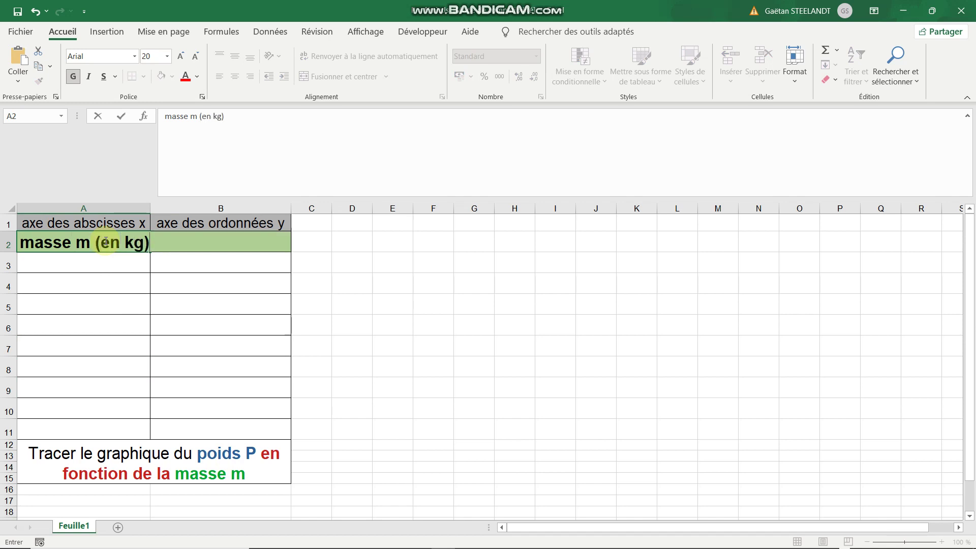
{"action": "key", "text": "Tab"}
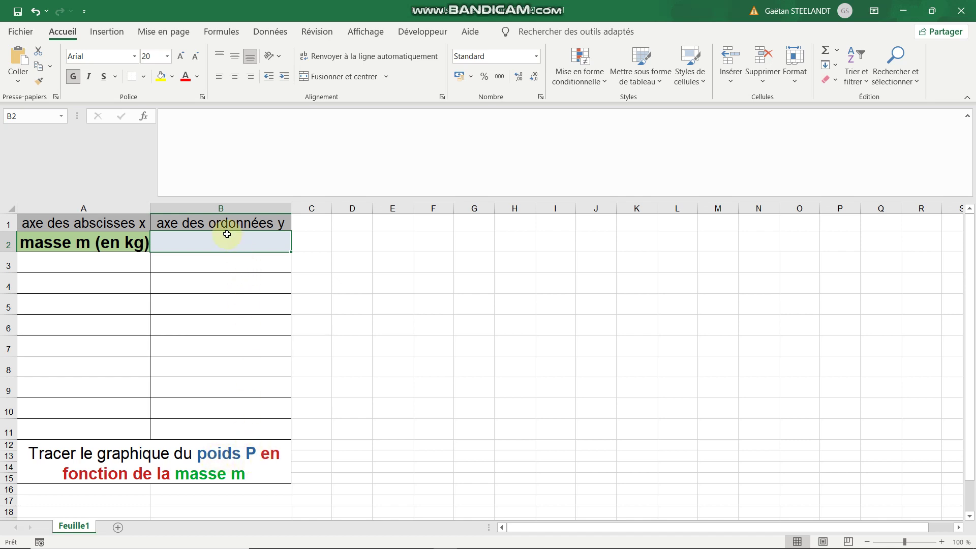
{"action": "type", "text": "poid"}
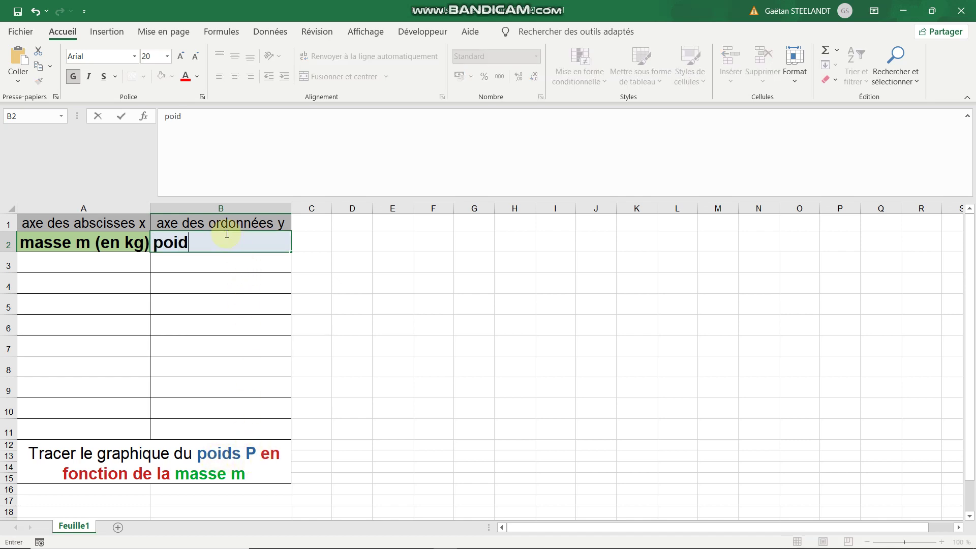
{"action": "type", "text": "s P (en N)"}
{"action": "key", "text": "Return"}
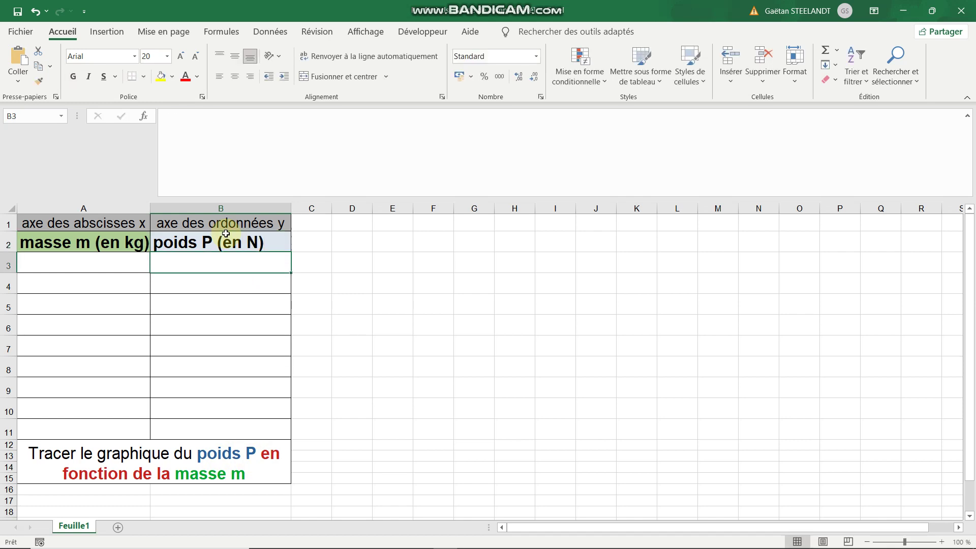
Fill the first two measurement rows with mass 0 and weight 0 in row 3, and mass 0,100 and weight 1 in row 4.
{"action": "key", "text": "Left"}
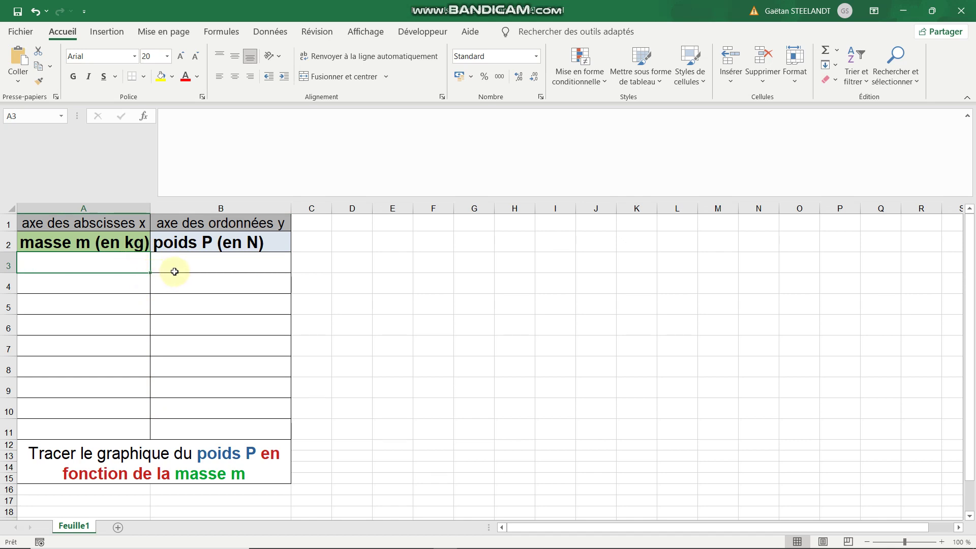
{"action": "type", "text": "0"}
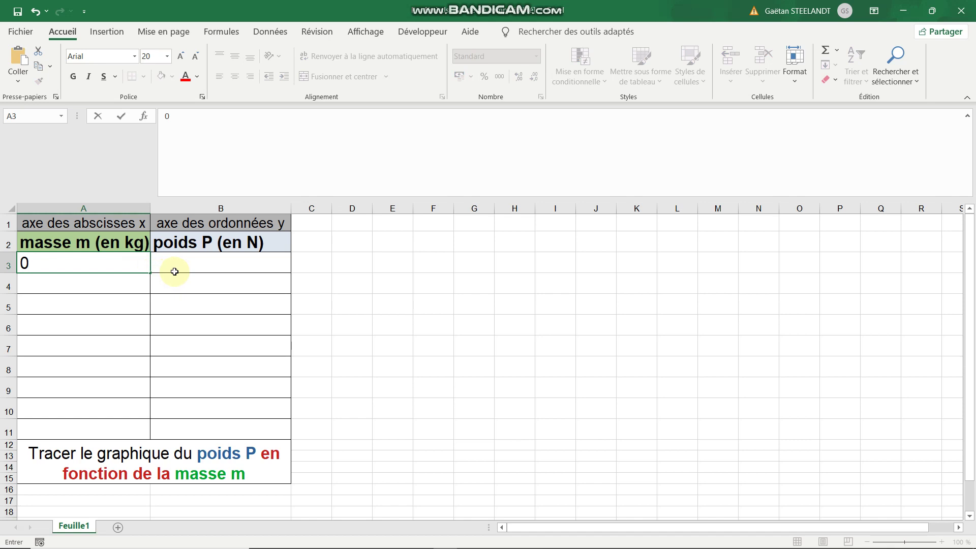
{"action": "left_click", "coordinate": [174, 271]}
{"action": "type", "text": "0"}
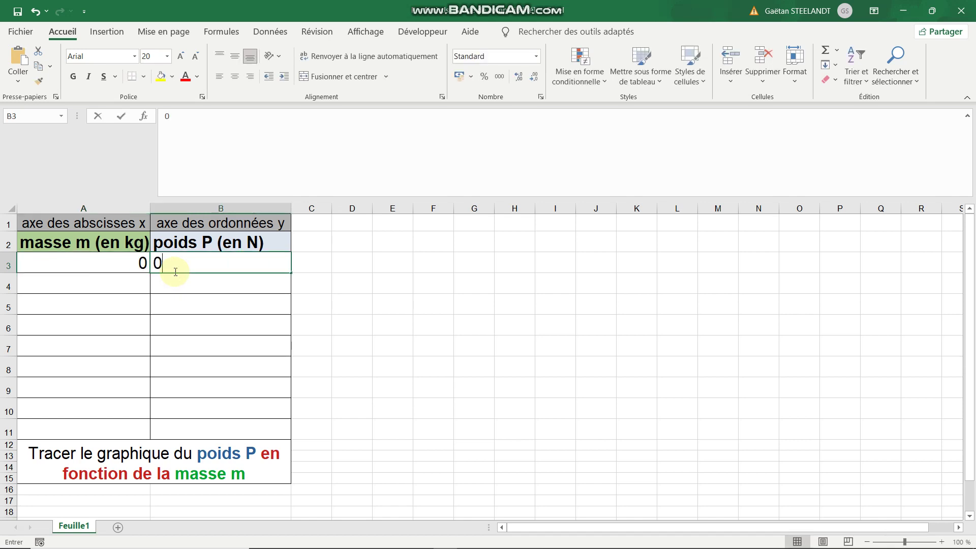
{"action": "key", "text": "Return"}
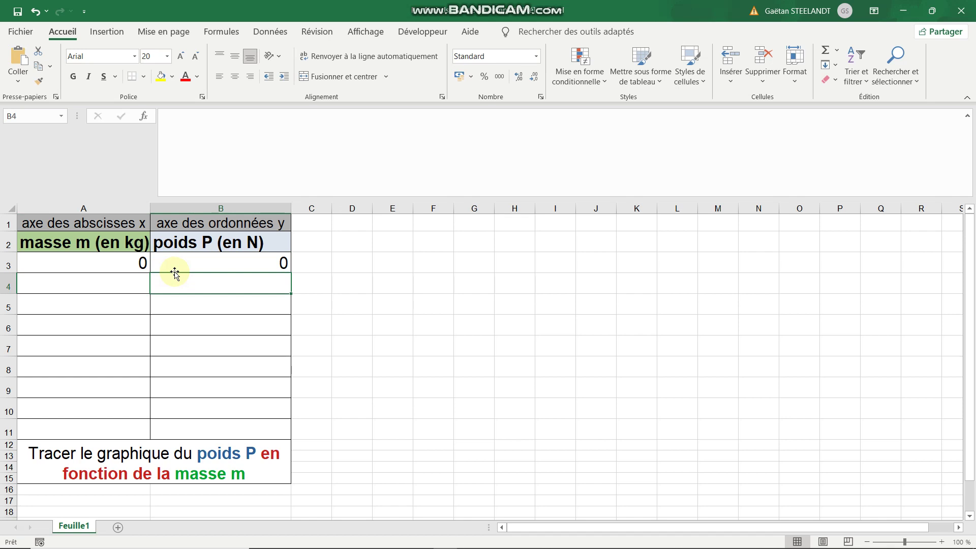
{"action": "key", "text": "Left"}
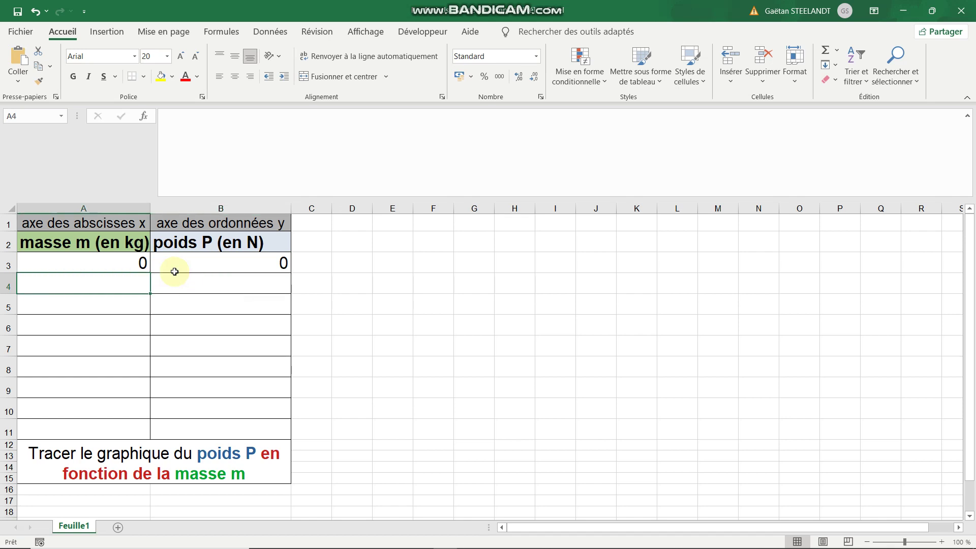
{"action": "type", "text": "0,100"}
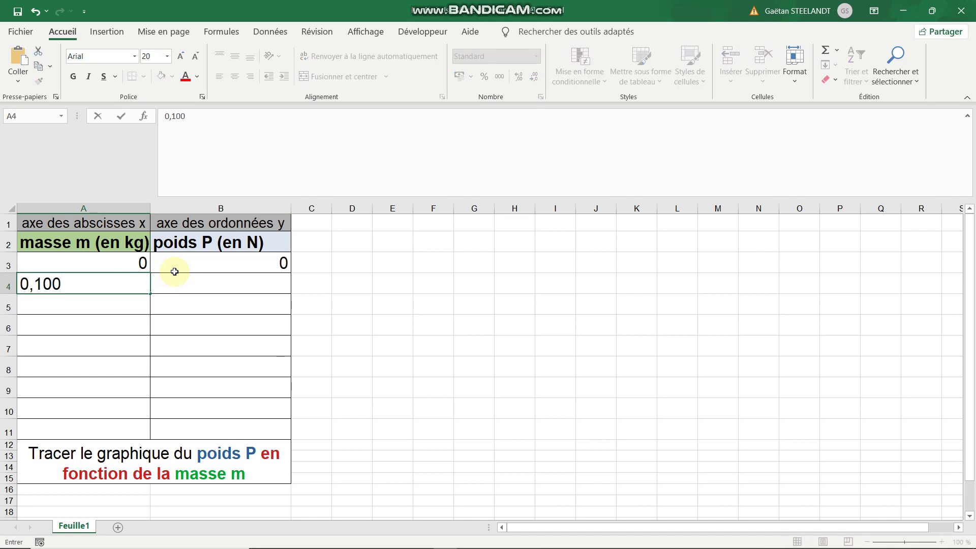
{"action": "key", "text": "Right"}
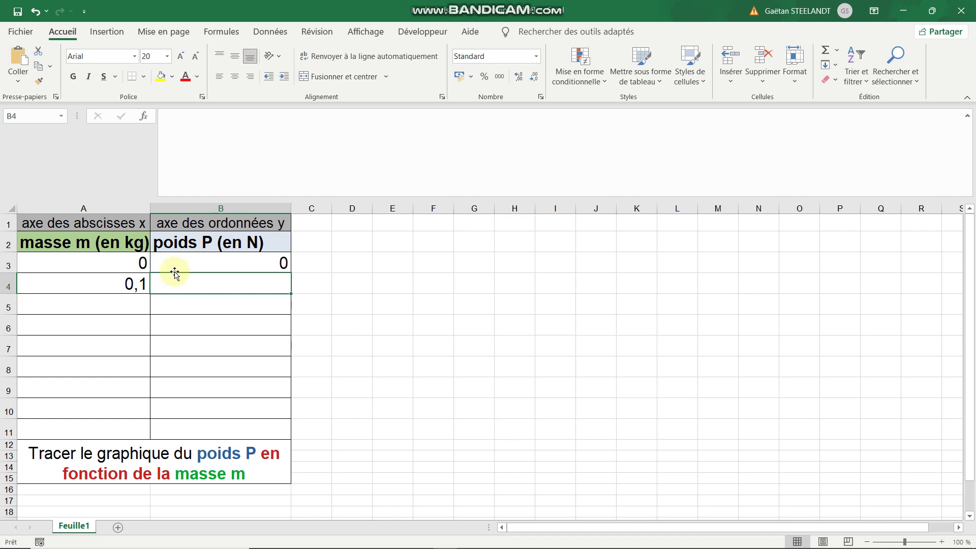
{"action": "type", "text": "1"}
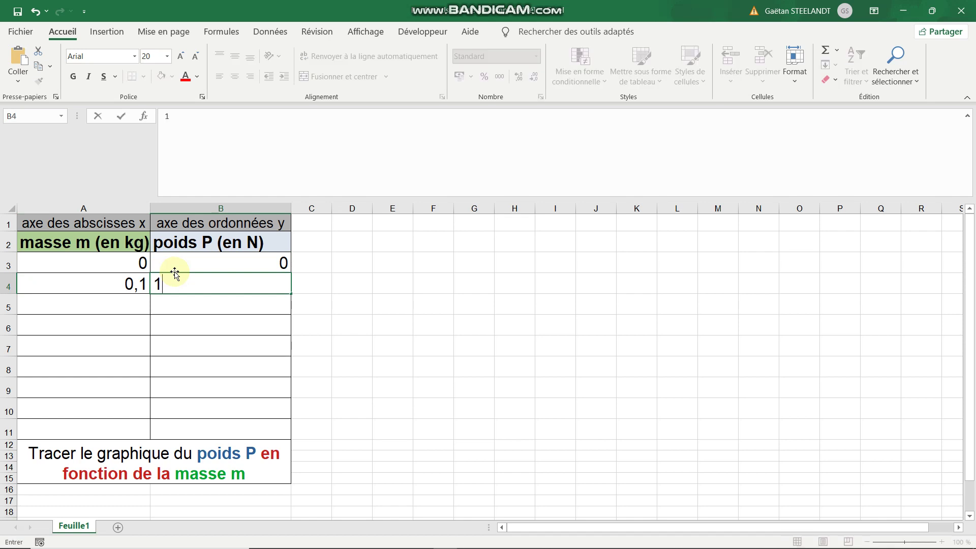
{"action": "key", "text": "Return"}
Record the third measurement in row 5, with mass 0,248 in A5 and weight 2,5 in B5.
{"action": "key", "text": "Left"}
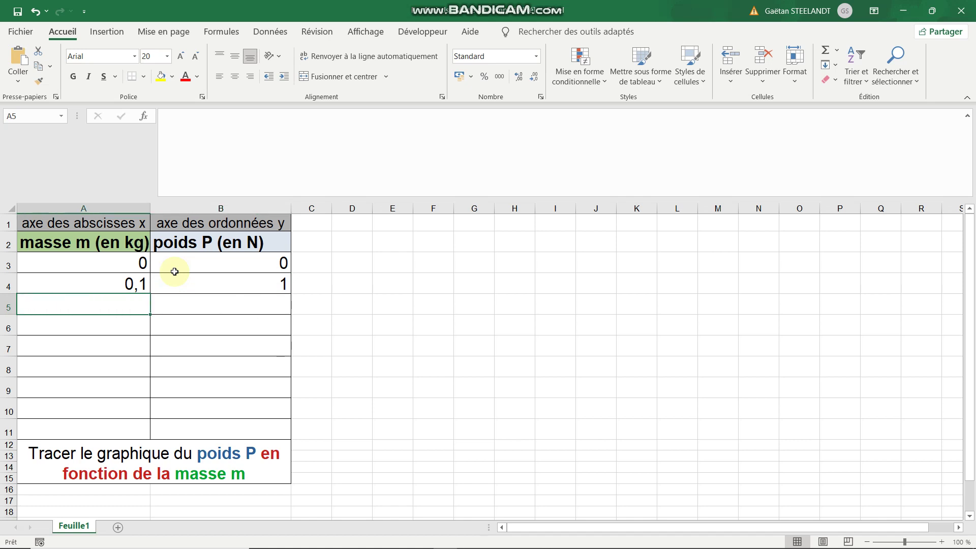
{"action": "type", "text": "0,"}
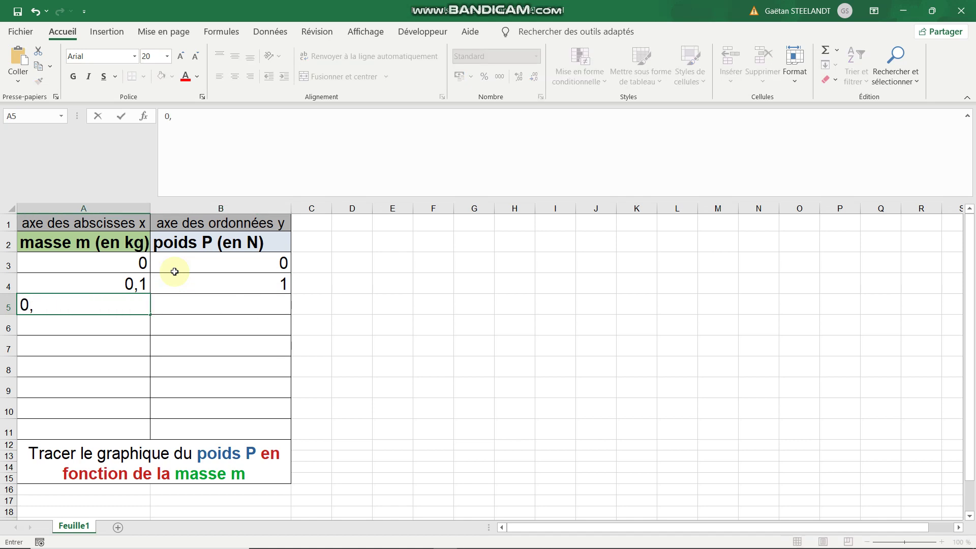
{"action": "type", "text": "249"}
{"action": "key", "text": "BackSpace"}
{"action": "type", "text": "8"}
{"action": "key", "text": "Tab"}
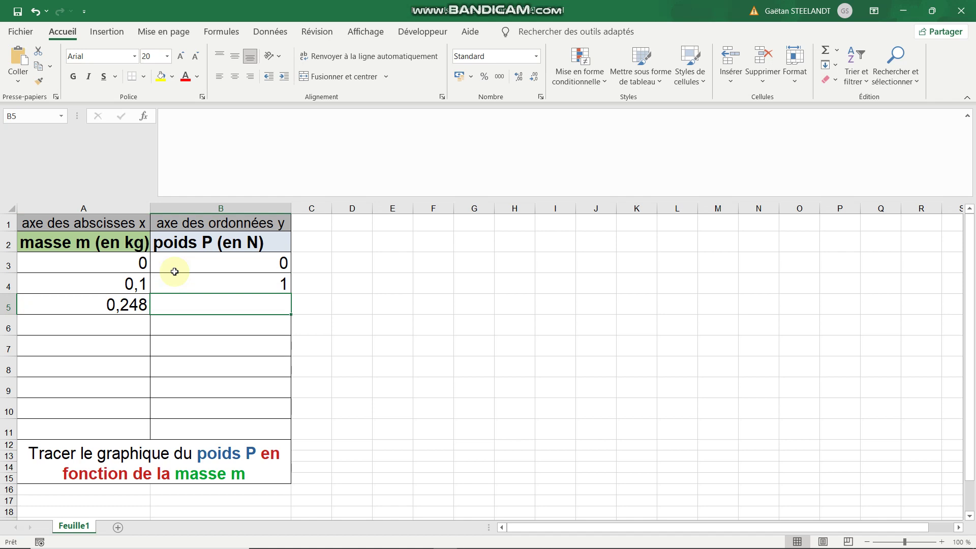
{"action": "type", "text": "2"}
{"action": "key", "text": "Return"}
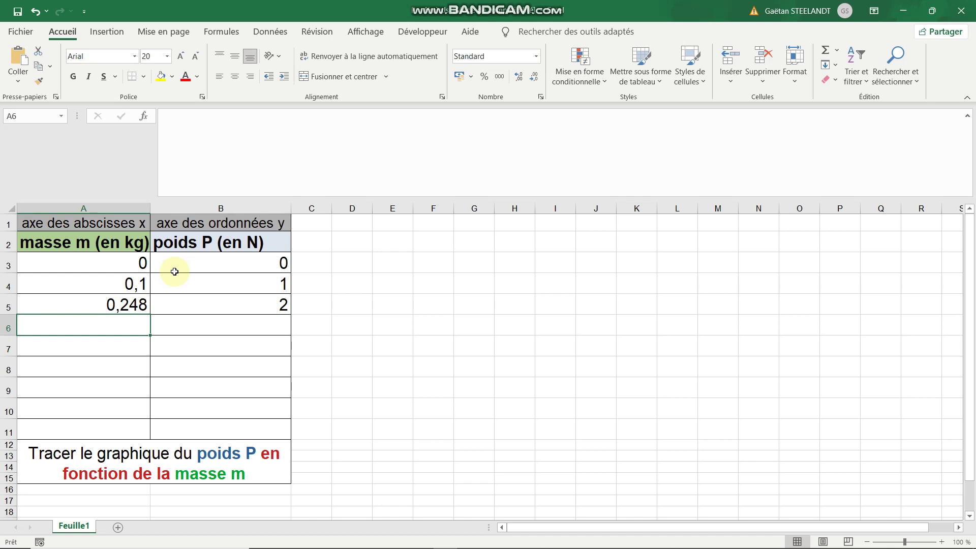
{"action": "key", "text": "Up"}
{"action": "type", "text": "2,4"}
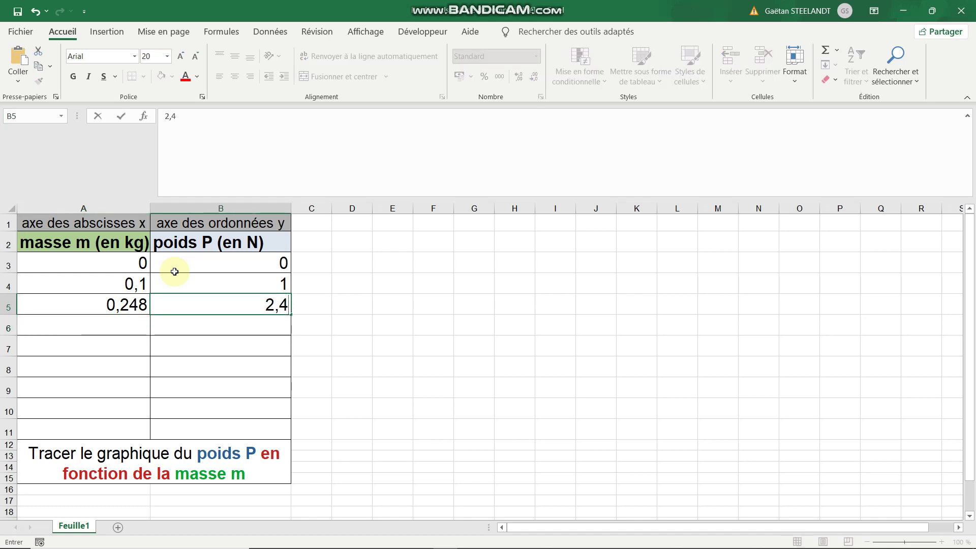
{"action": "key", "text": "BackSpace"}
{"action": "type", "text": "5"}
{"action": "key", "text": "Return"}
Record the fourth measurement in row 6, with mass 0,497 in A6 and weight 5 in B6.
{"action": "key", "text": "Left"}
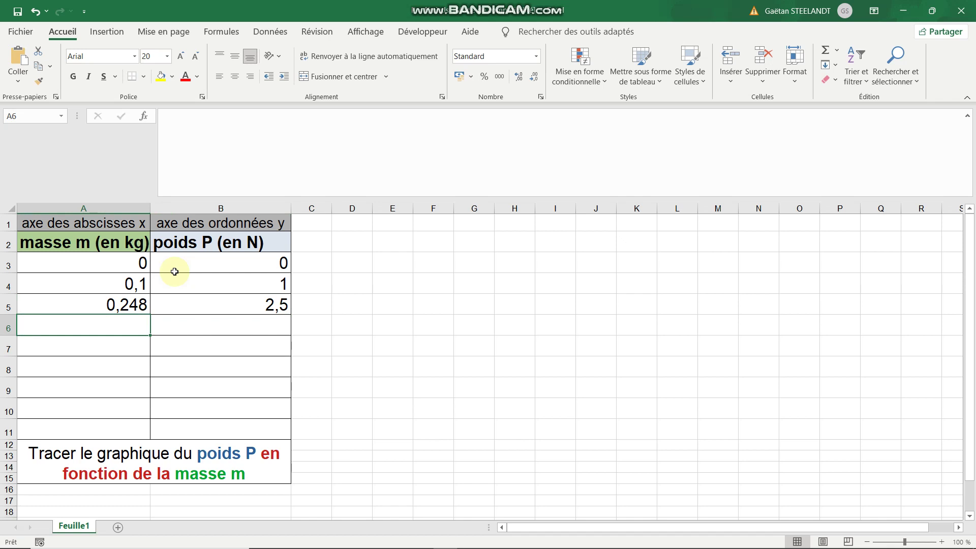
{"action": "type", "text": "0,4"}
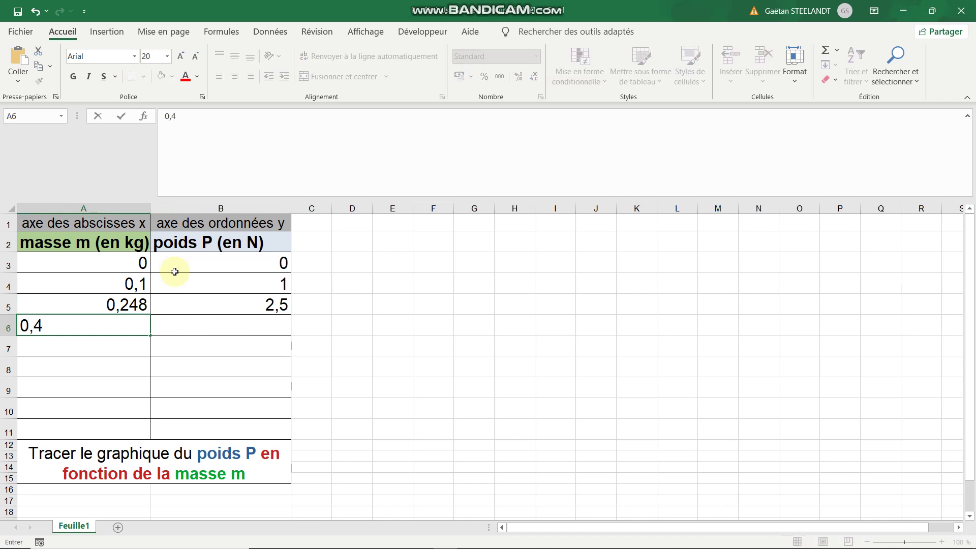
{"action": "type", "text": "97"}
{"action": "key", "text": "Tab"}
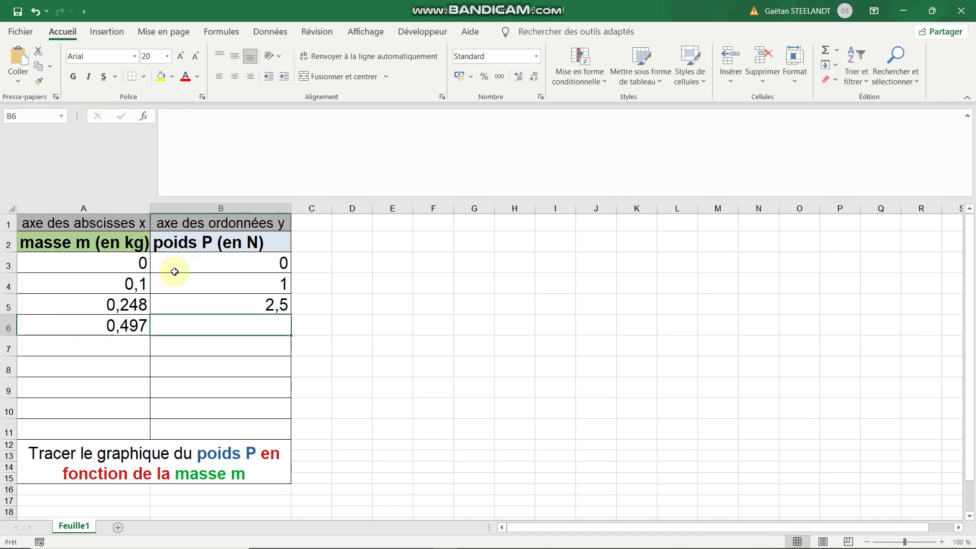
{"action": "type", "text": "5"}
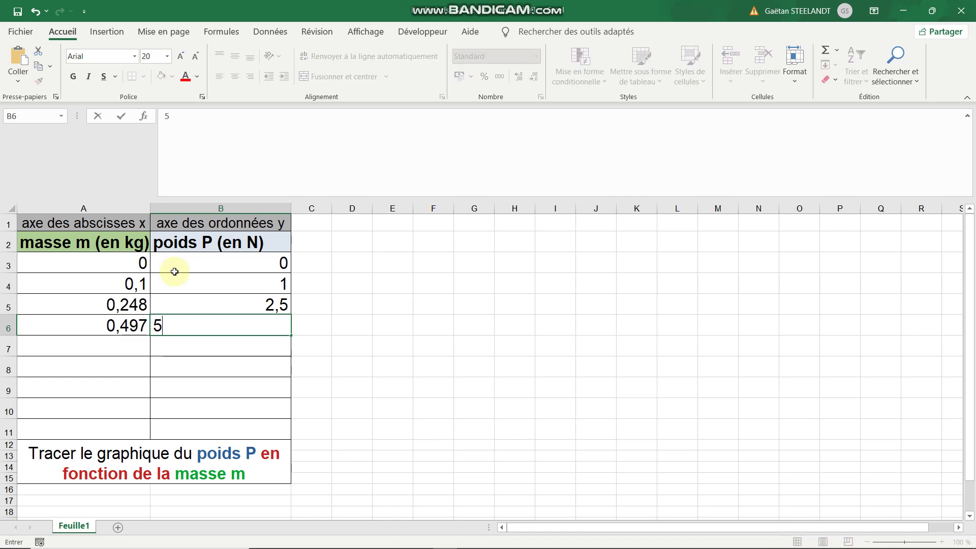
{"action": "key", "text": "Return"}
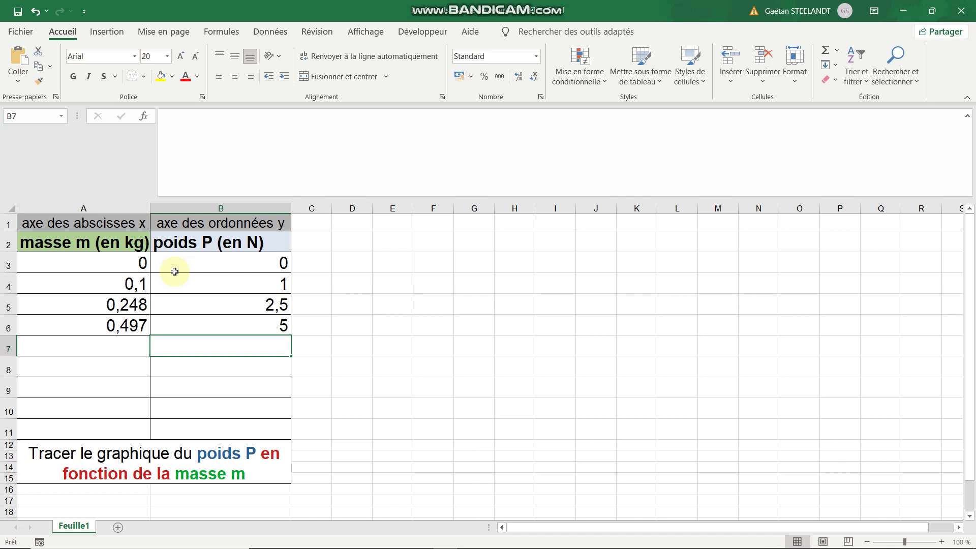
Record the fifth measurement in row 7, with mass 0,387 in A7 and weight 4 in B7.
{"action": "key", "text": "Left"}
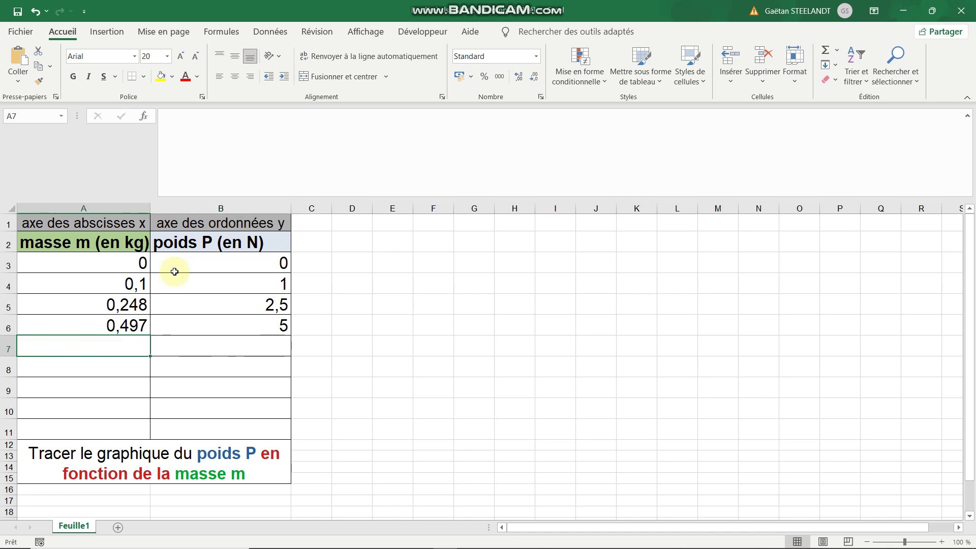
{"action": "type", "text": "0,387"}
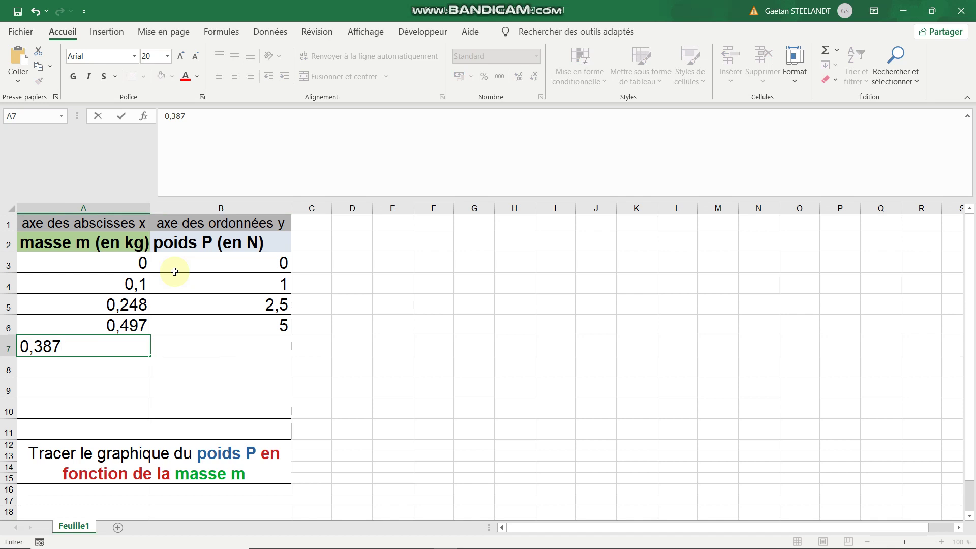
{"action": "key", "text": "ctrl+Return"}
{"action": "key", "text": "Tab"}
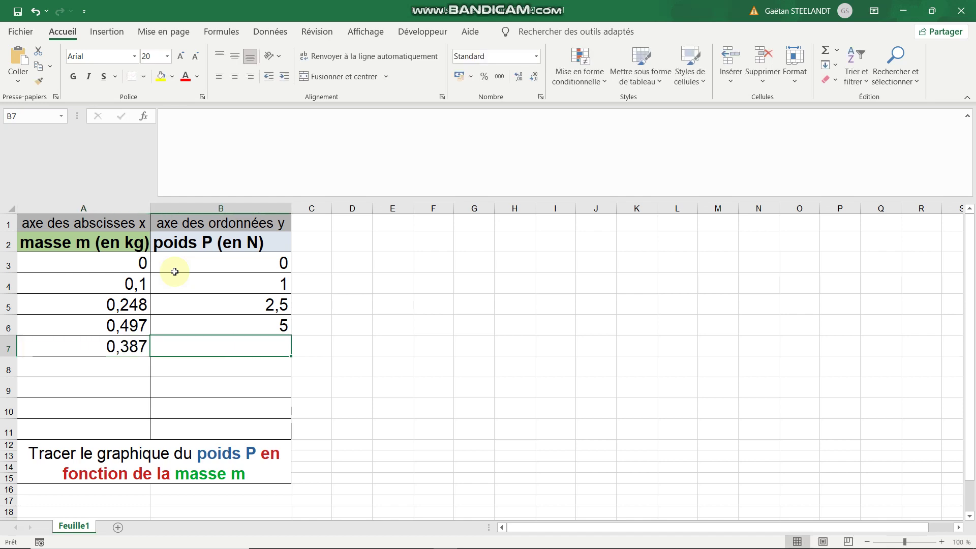
{"action": "type", "text": "4"}
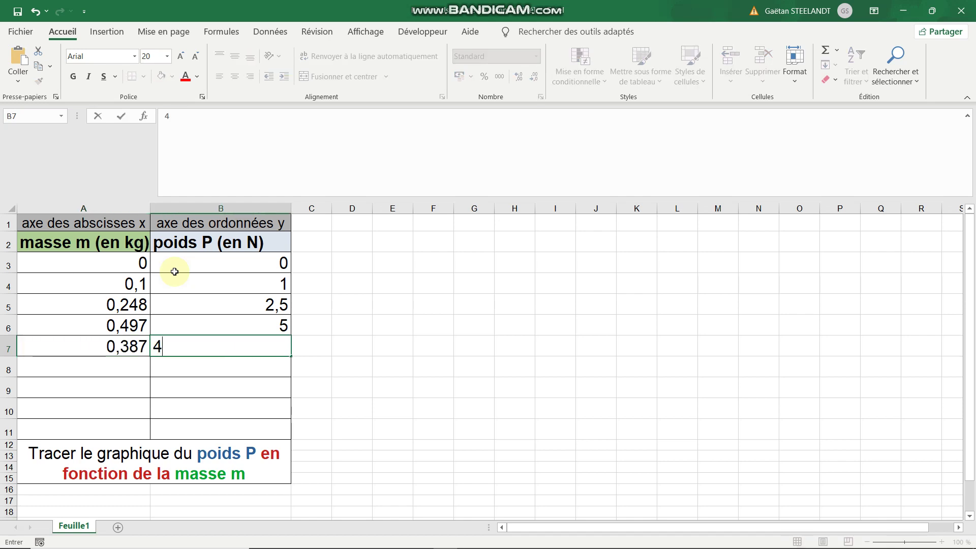
{"action": "key", "text": "Return"}
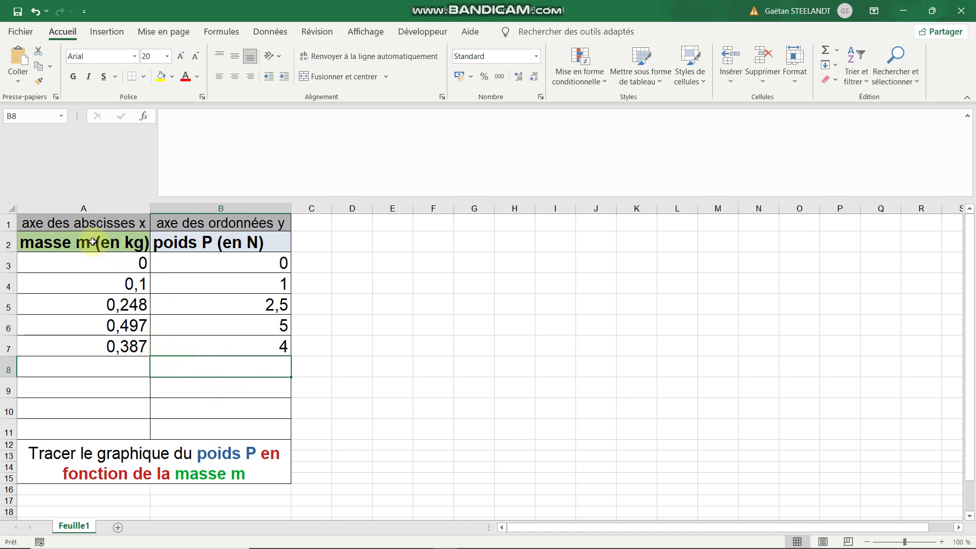
Insert a markers-only scatter chart (Nuages de points) from the headings and measurements in A2:B7.
{"action": "left_click_drag", "start_coordinate": [77, 244], "coordinate": [224, 350]}
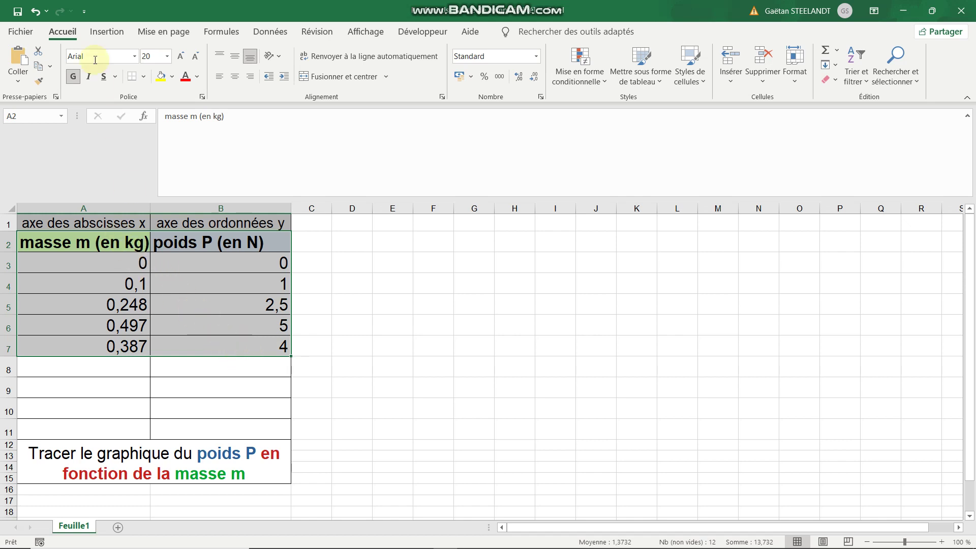
{"action": "left_click", "coordinate": [104, 34]}
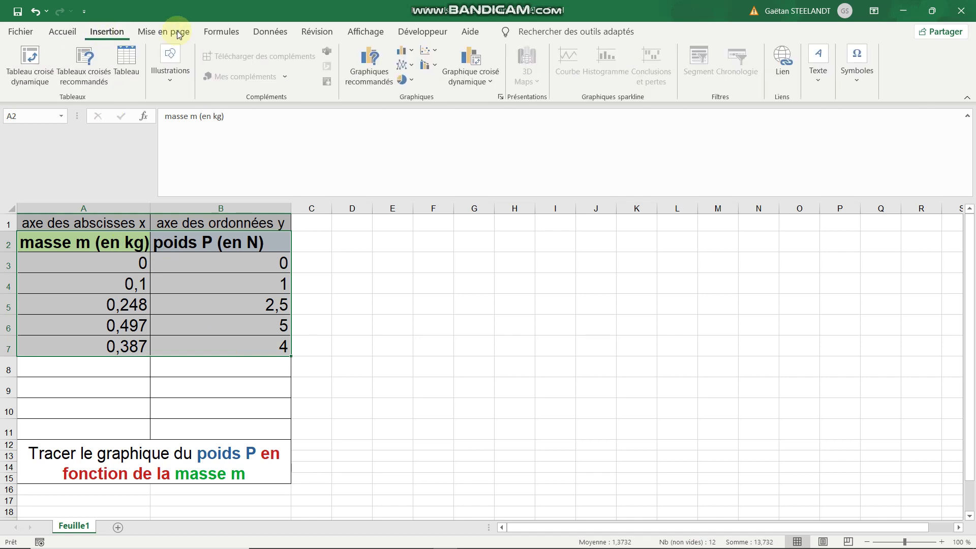
{"action": "left_click", "coordinate": [434, 53]}
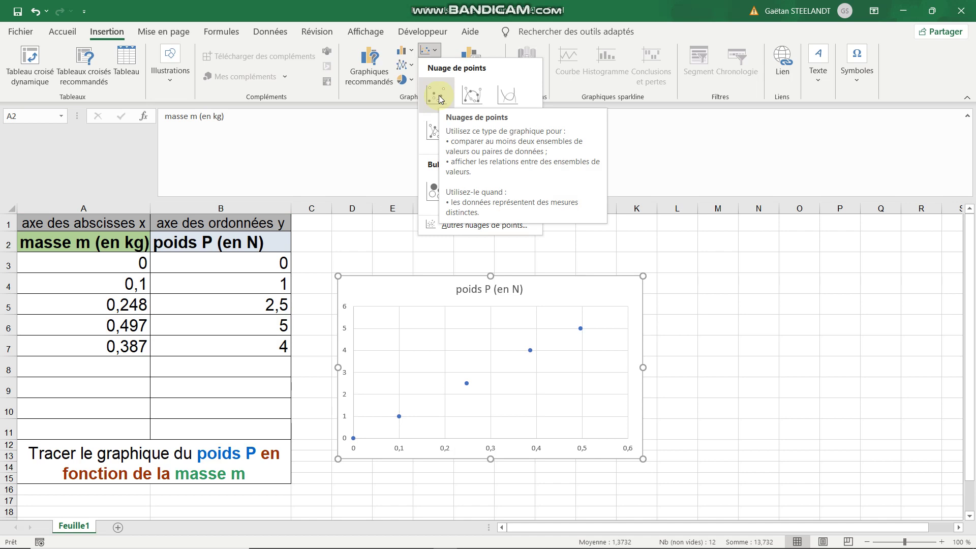
{"action": "left_click", "coordinate": [439, 98]}
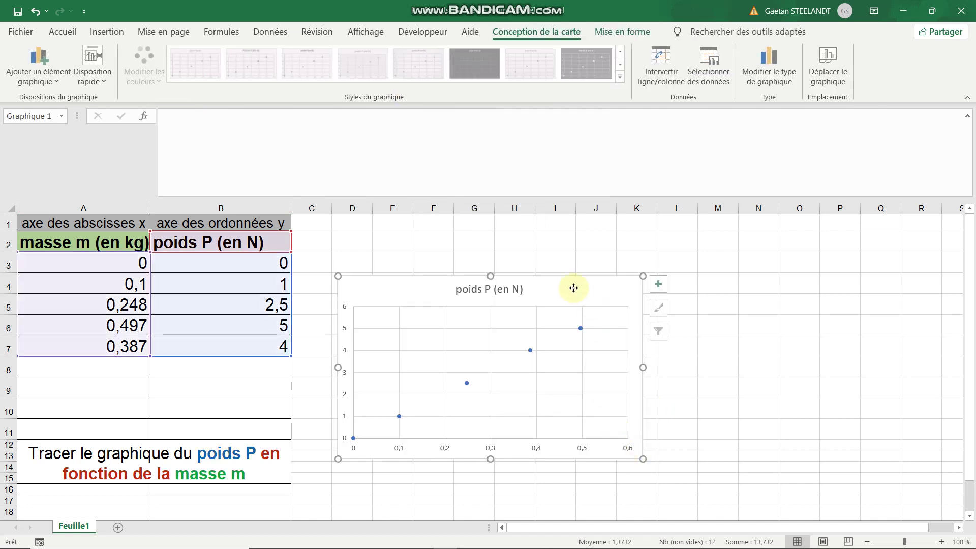
Move the scatter chart up beside the data table and enlarge it to cover about columns C to N.
{"action": "left_click_drag", "start_coordinate": [580, 292], "coordinate": [554, 242]}
{"action": "left_click_drag", "start_coordinate": [616, 408], "coordinate": [761, 490]}
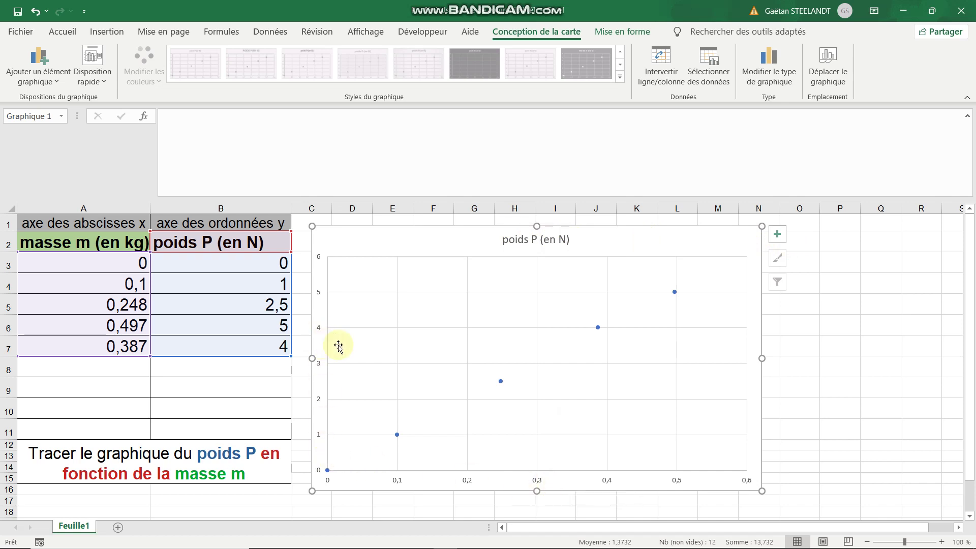
Add axis titles and a linear trendline to the scatter chart.
{"action": "left_click", "coordinate": [779, 235]}
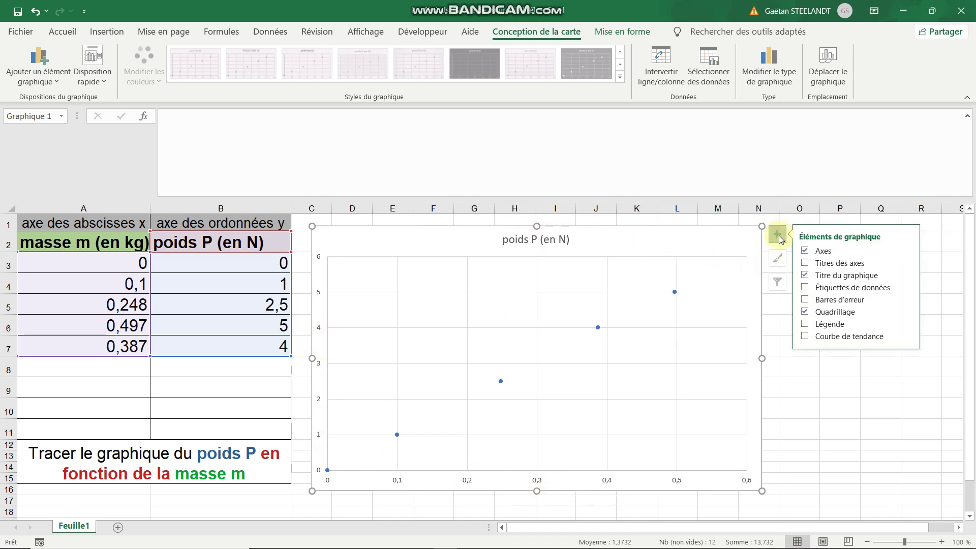
{"action": "left_click", "coordinate": [805, 264]}
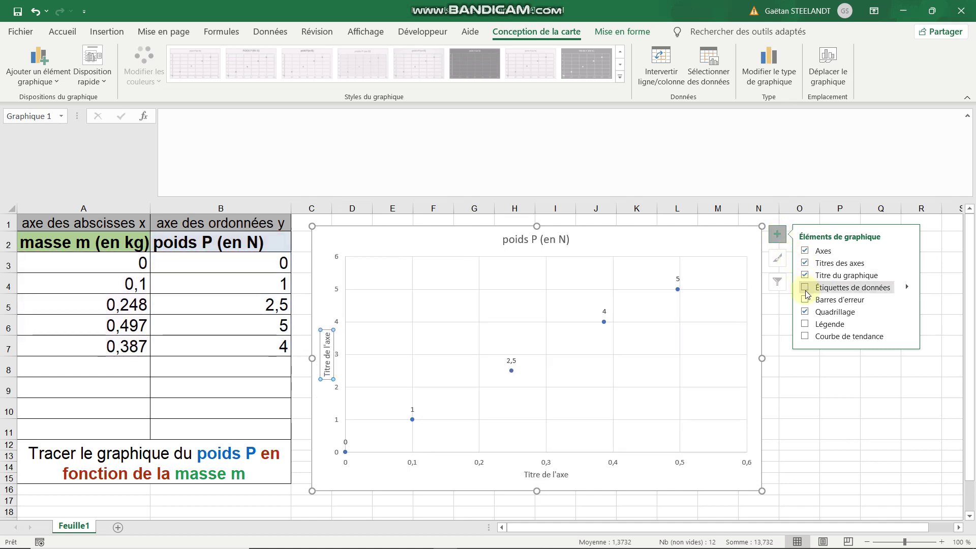
{"action": "left_click", "coordinate": [806, 337]}
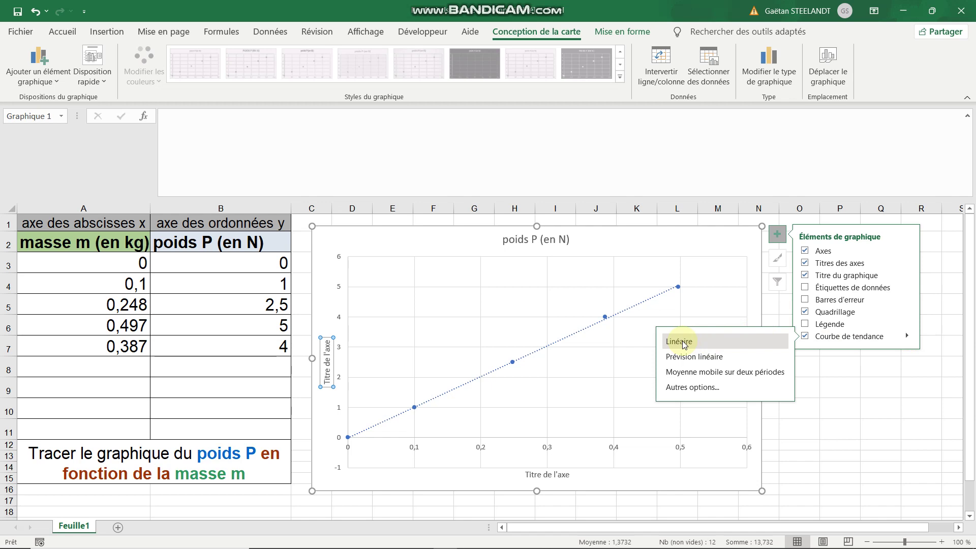
Set the trendline's intercept to 0,0 and display its equation on the chart, leaving the R² coefficient off.
{"action": "left_click", "coordinate": [682, 389]}
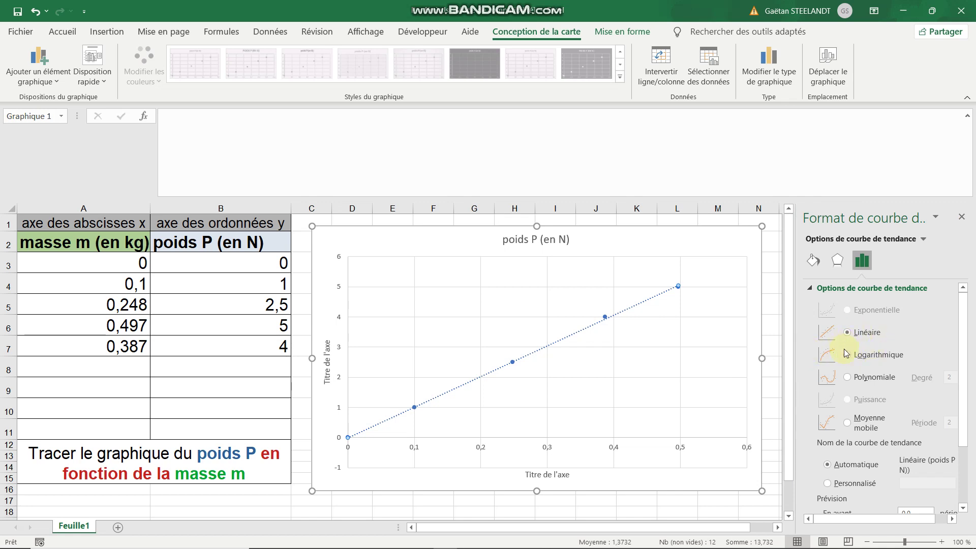
{"action": "left_click_drag", "start_coordinate": [964, 349], "coordinate": [963, 410]}
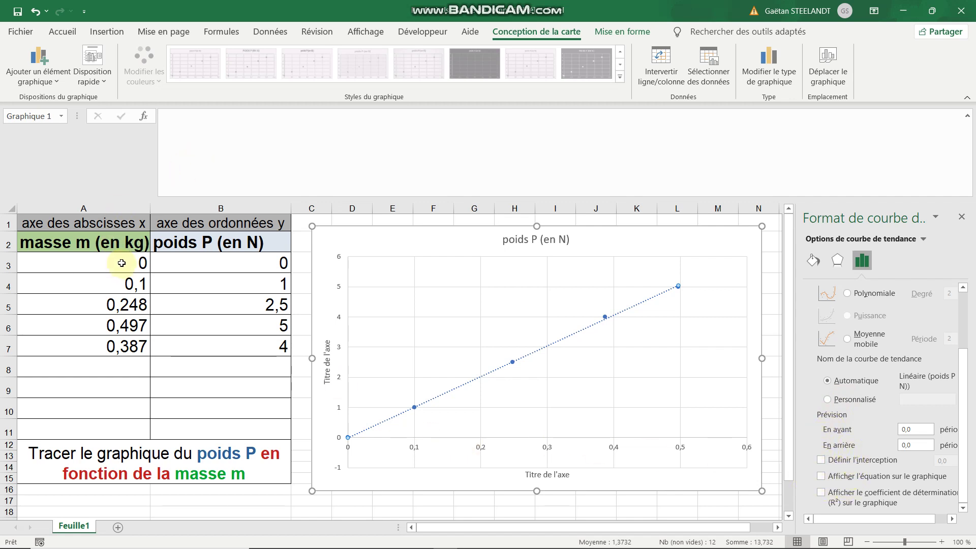
{"action": "left_click", "coordinate": [823, 463]}
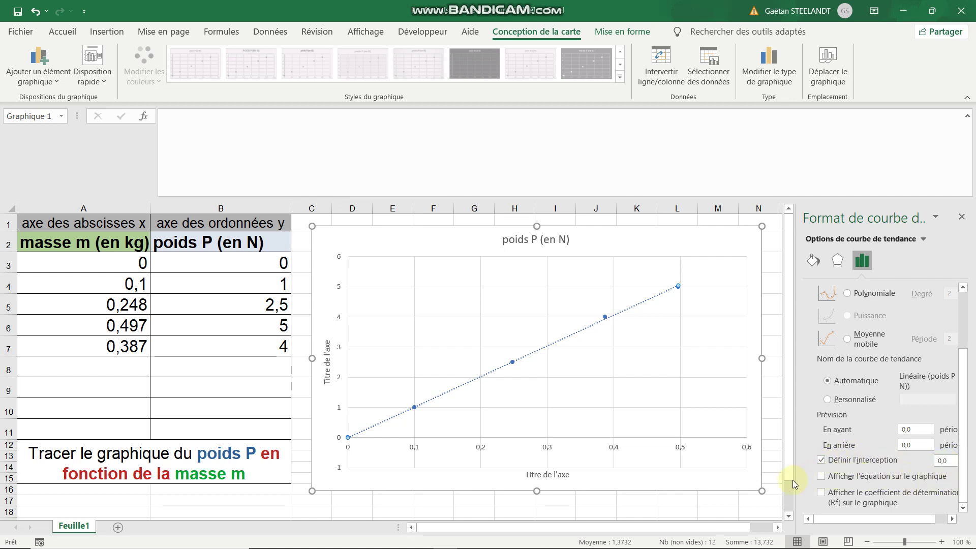
{"action": "left_click", "coordinate": [821, 476]}
{"action": "left_click", "coordinate": [821, 493]}
{"action": "left_click", "coordinate": [821, 492]}
Move the trendline equation clear of the line, just above it between the last two points, and close the formatting options.
{"action": "left_click", "coordinate": [649, 284]}
{"action": "left_click_drag", "start_coordinate": [650, 285], "coordinate": [621, 290]}
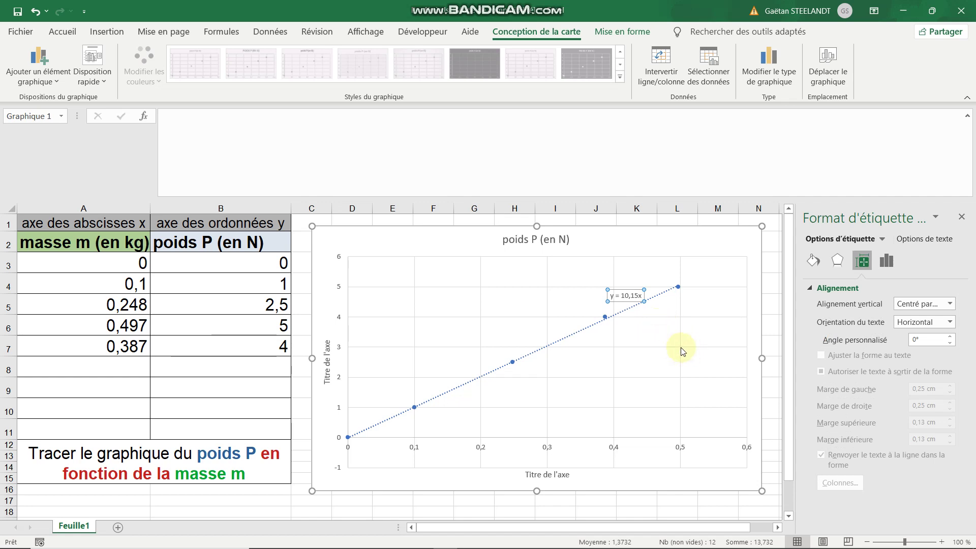
{"action": "left_click", "coordinate": [962, 219]}
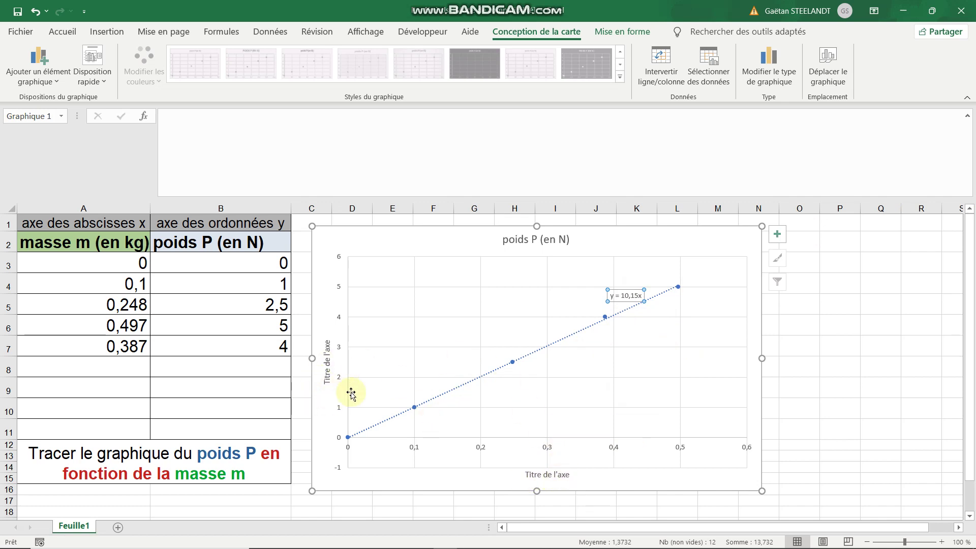
Change the chart title to "Tracé du poids P en fonction de la masse m".
{"action": "left_click", "coordinate": [530, 238]}
{"action": "left_click_drag", "start_coordinate": [505, 236], "coordinate": [572, 236]}
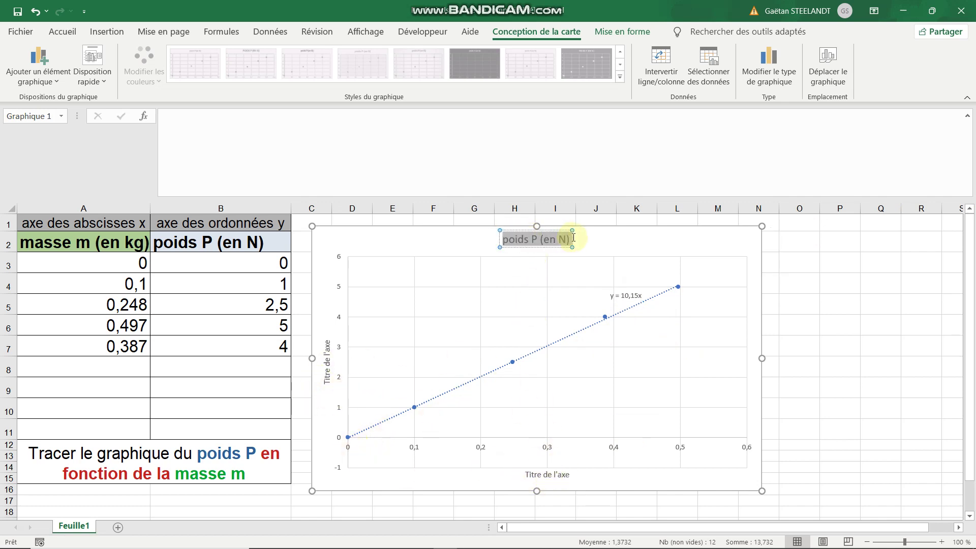
{"action": "type", "text": "Trac"}
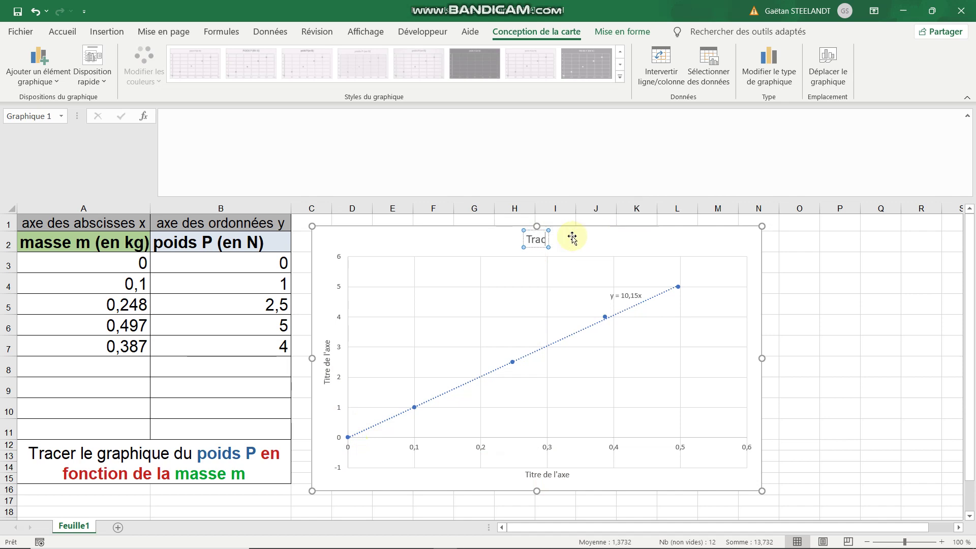
{"action": "type", "text": "é du poids P"}
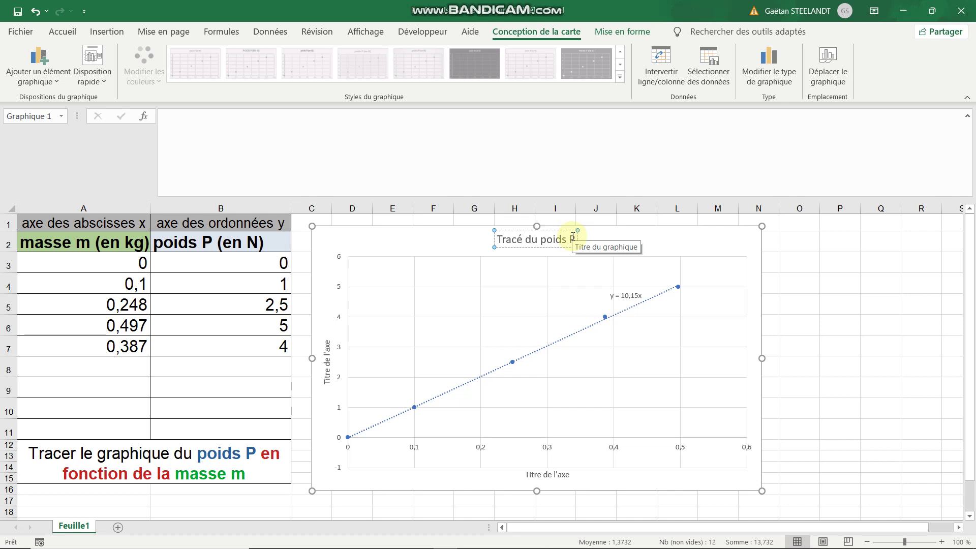
{"action": "type", "text": " en fonction d"}
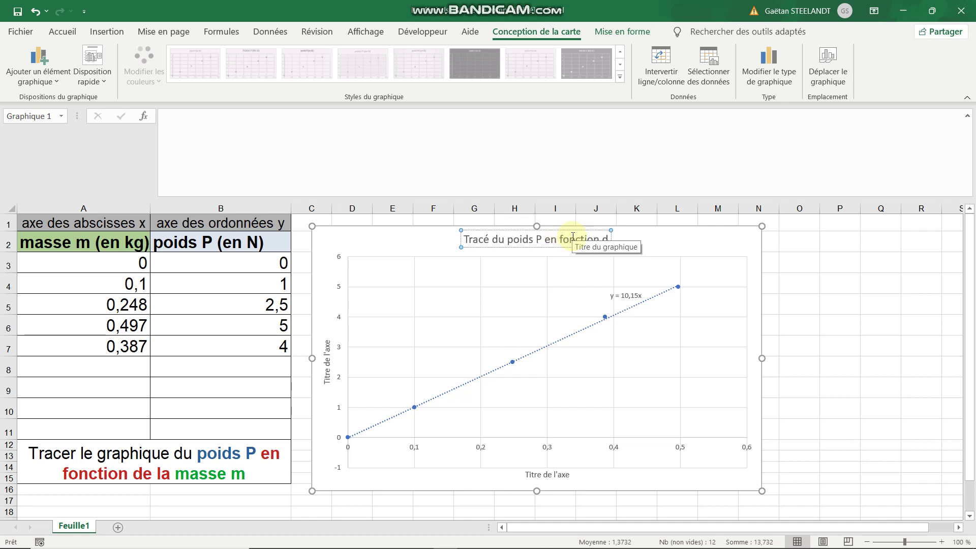
{"action": "type", "text": "e la masse m"}
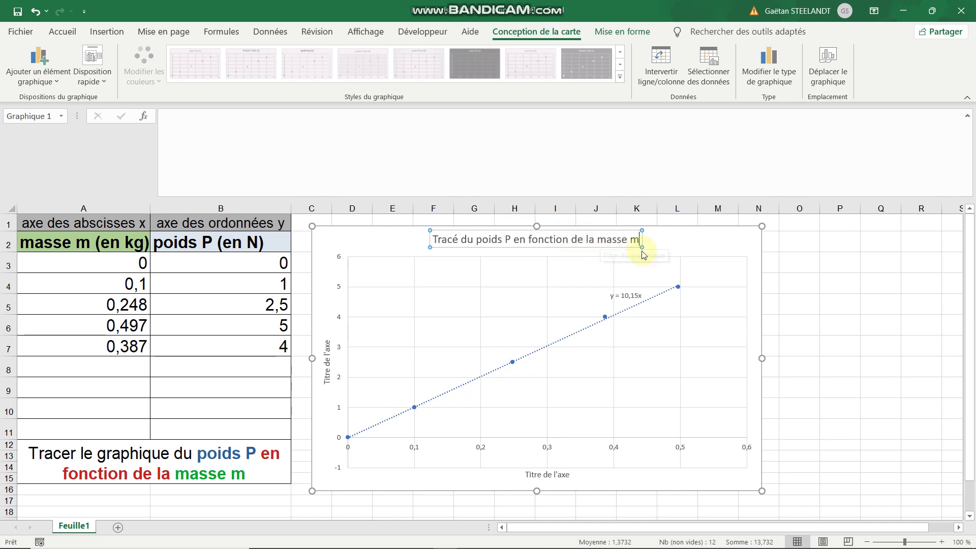
Title the horizontal axis "masse m (en kg)".
{"action": "left_click", "coordinate": [546, 475]}
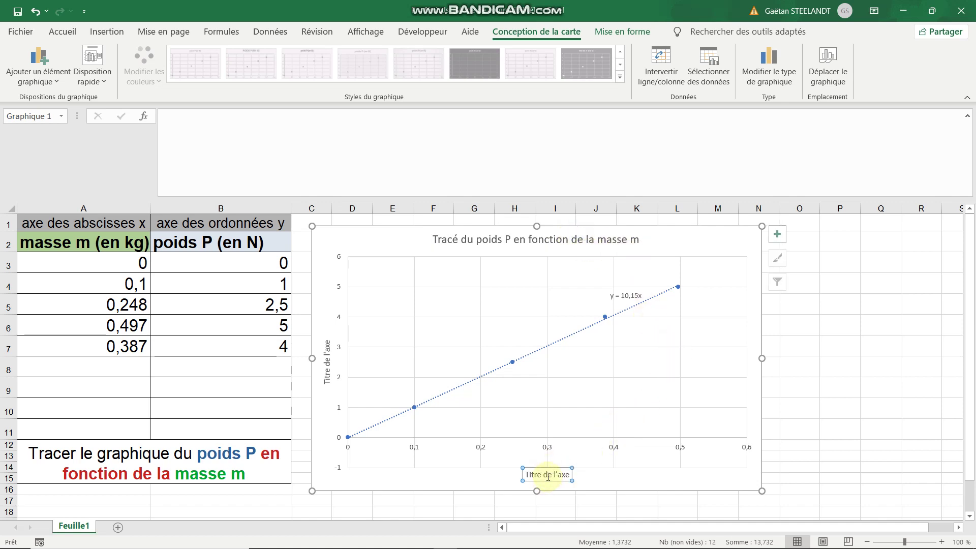
{"action": "left_click_drag", "start_coordinate": [526, 474], "coordinate": [570, 474]}
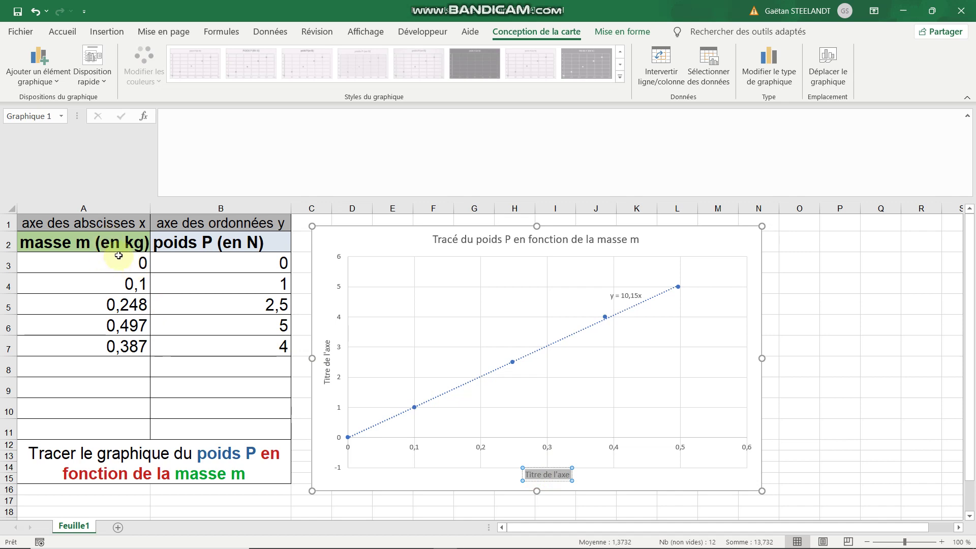
{"action": "type", "text": "masse m"}
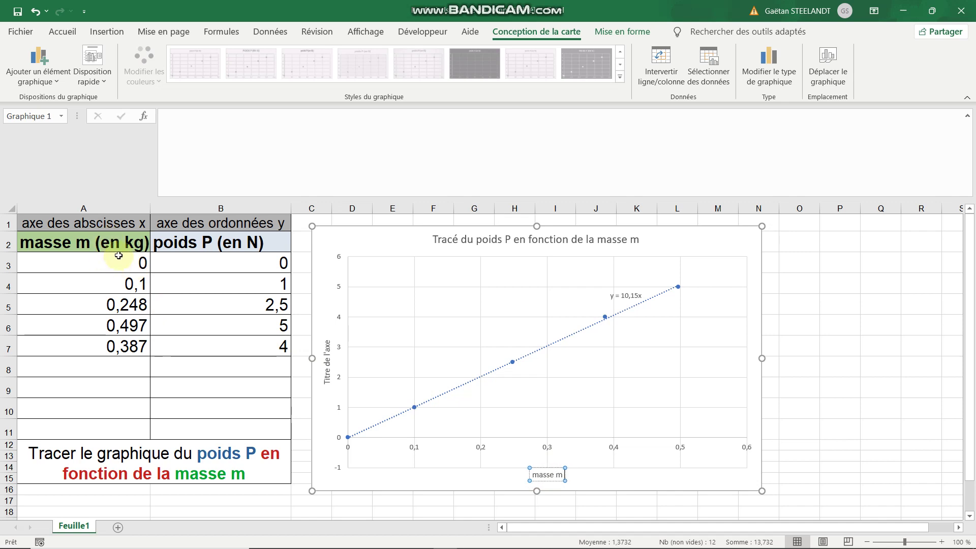
{"action": "type", "text": " (en kg)"}
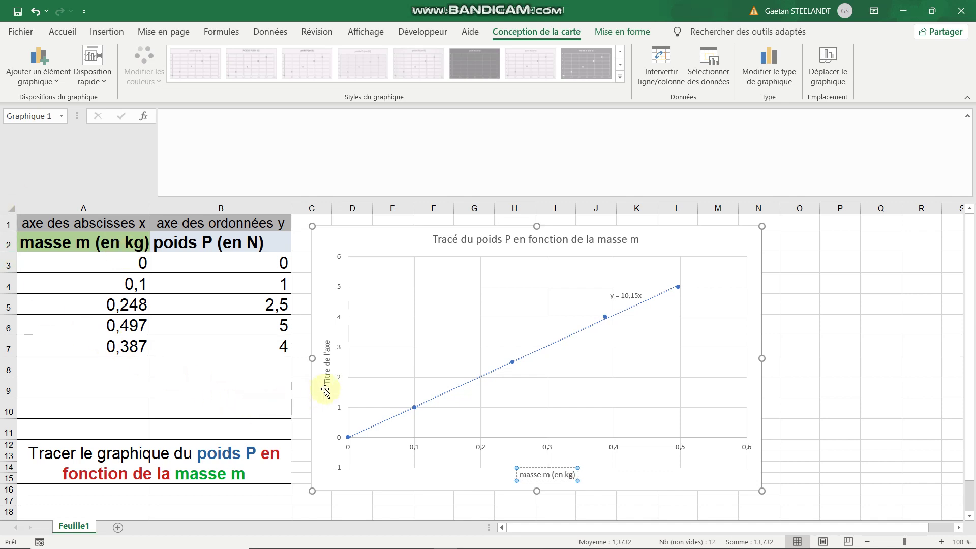
Title the vertical axis "poids P (en N)".
{"action": "left_click", "coordinate": [325, 389]}
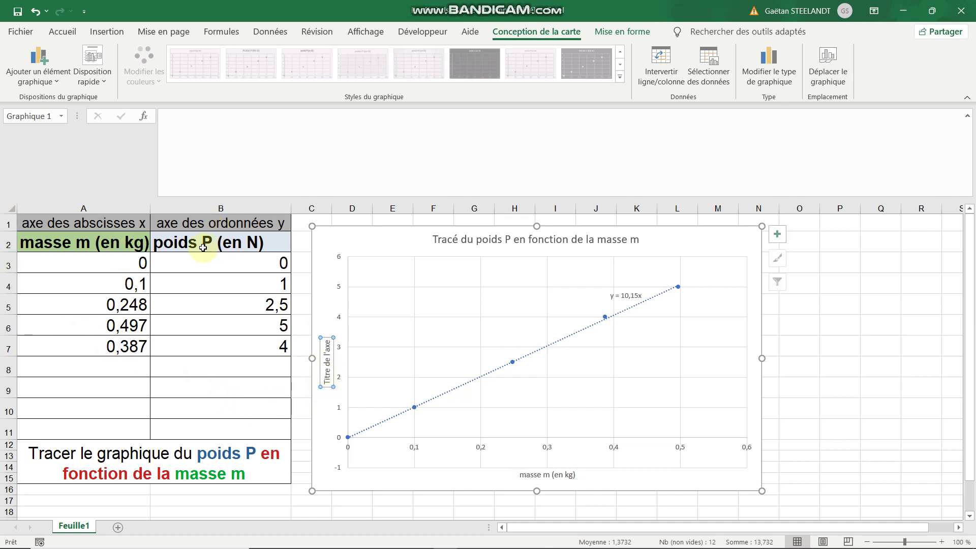
{"action": "double_click", "coordinate": [327, 348]}
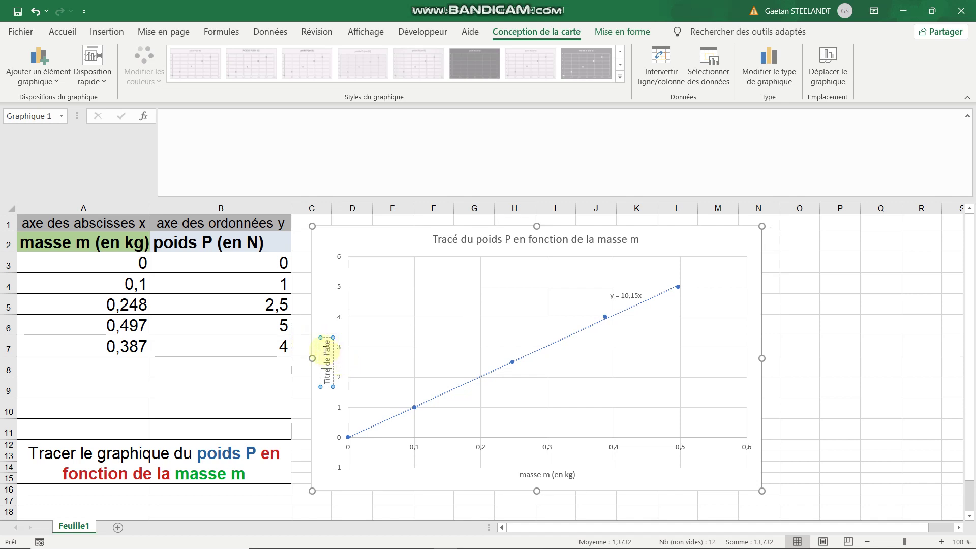
{"action": "double_click", "coordinate": [330, 351]}
{"action": "triple_click", "coordinate": [331, 352]}
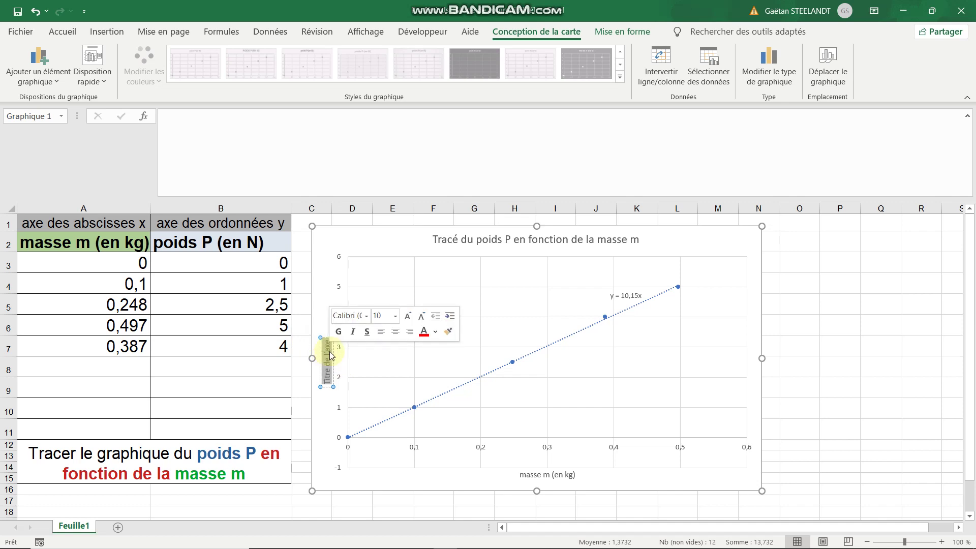
{"action": "type", "text": "poids P"}
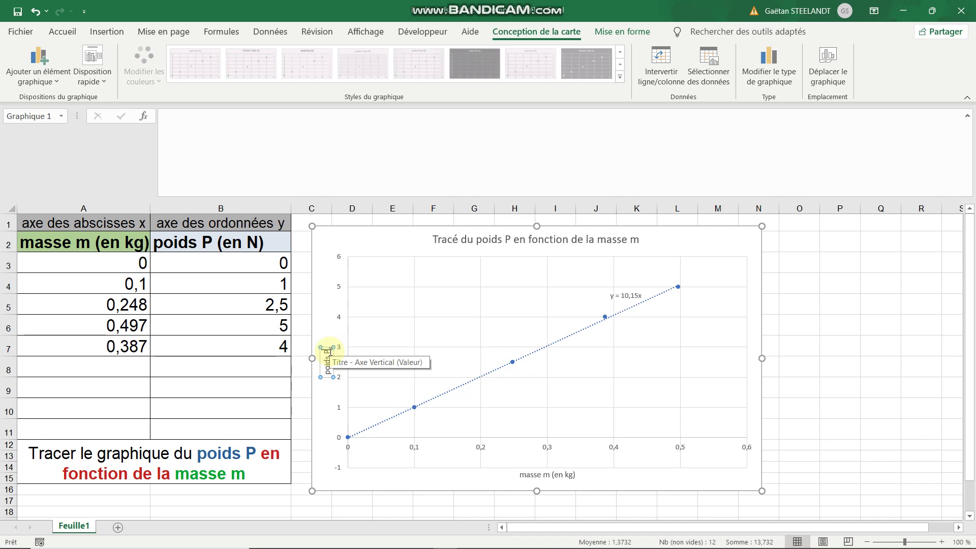
{"action": "type", "text": " (en N)"}
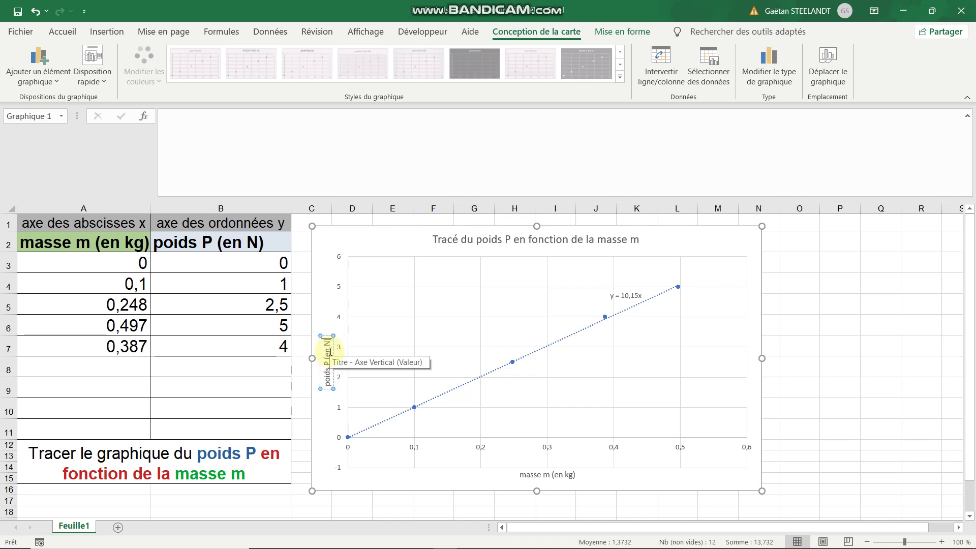
Rewrite the trendline equation label with the physical quantities as "P = 10,15 x m".
{"action": "left_click", "coordinate": [613, 297]}
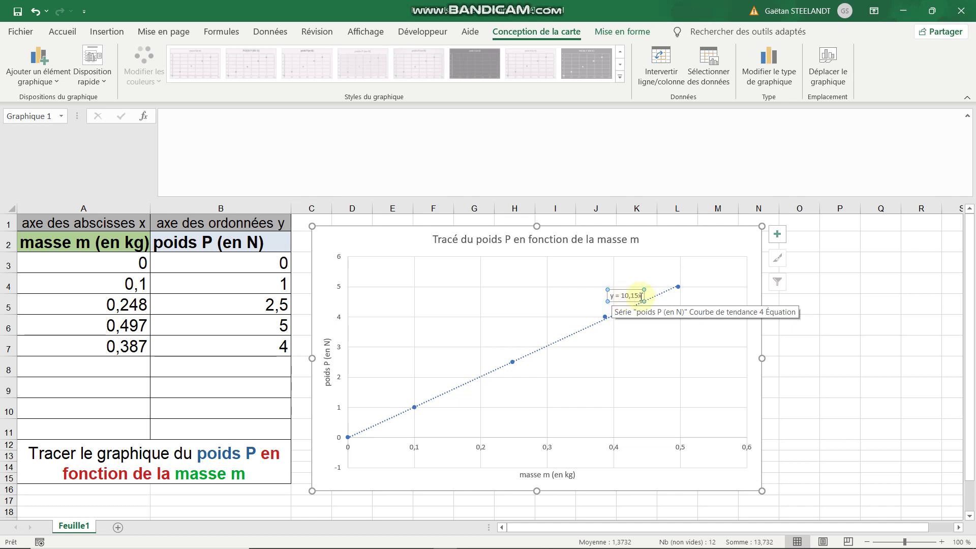
{"action": "left_click", "coordinate": [614, 296]}
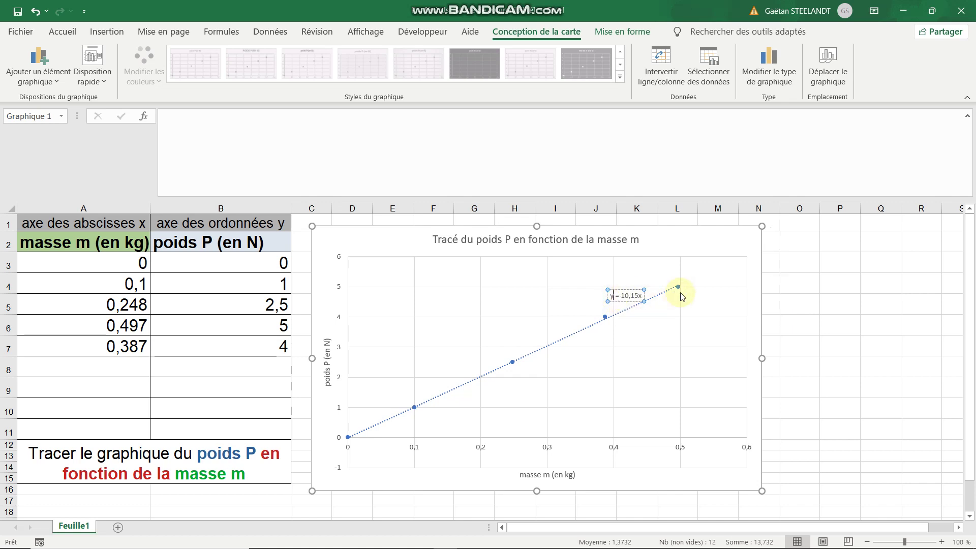
{"action": "key", "text": "BackSpace"}
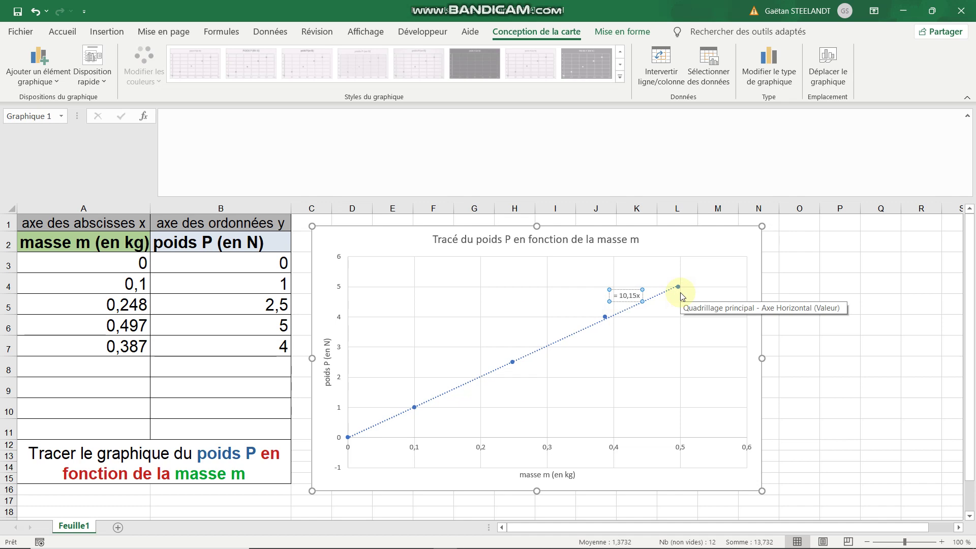
{"action": "type", "text": "P"}
{"action": "type", "text": "m"}
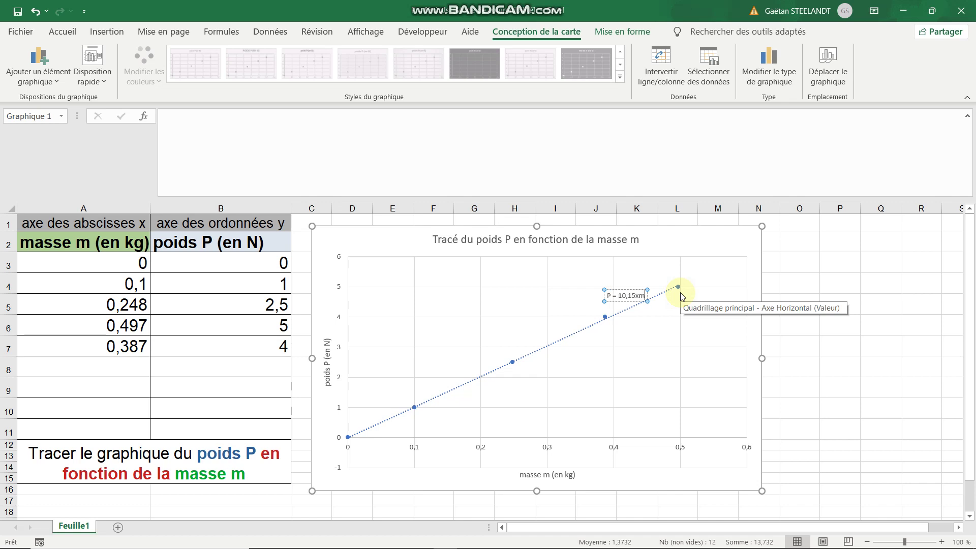
{"action": "key", "text": "Right"}
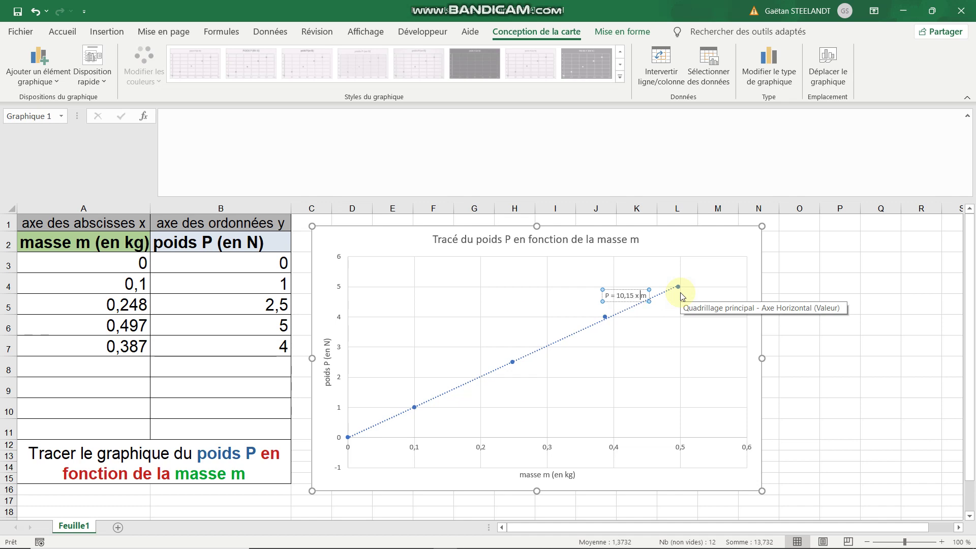
{"action": "left_click", "coordinate": [825, 321]}
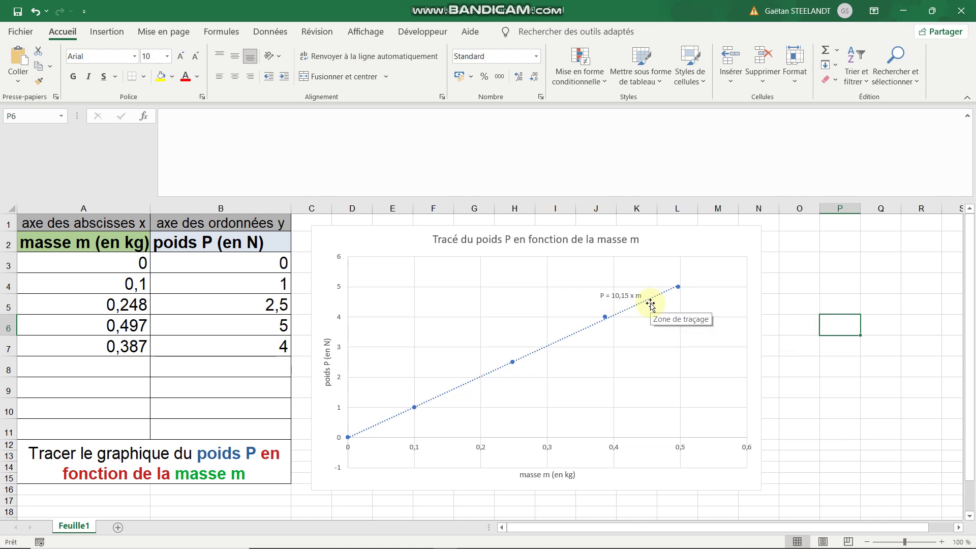
{"action": "left_click", "coordinate": [660, 242]}
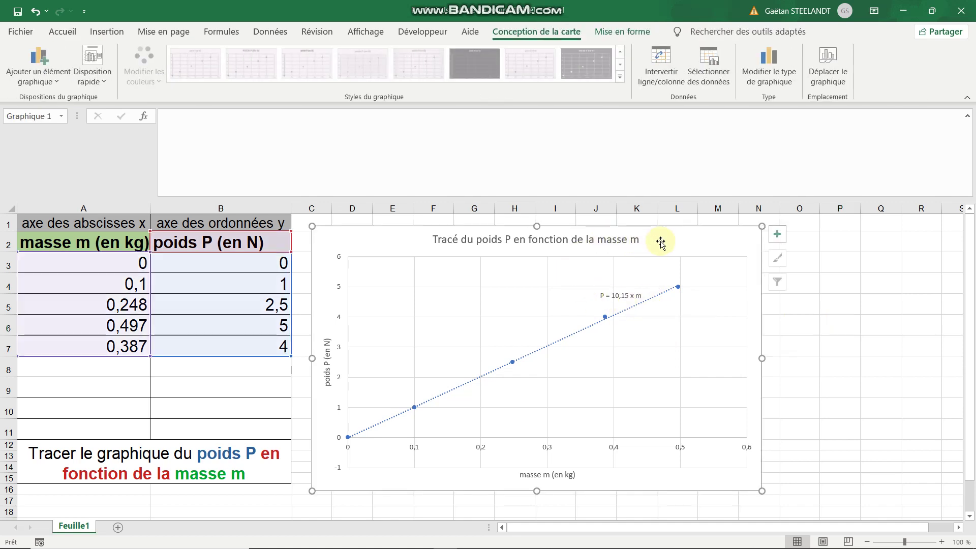